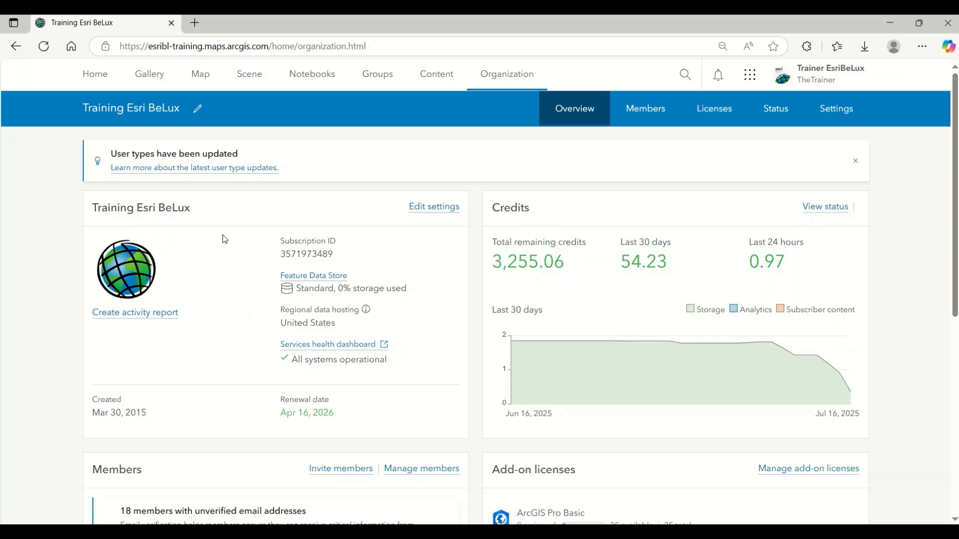
Step: Review the organization overview and look through the full list of organization members
{"action": "scroll", "coordinate": [222, 235], "scroll_direction": "down", "scroll_amount": 5}
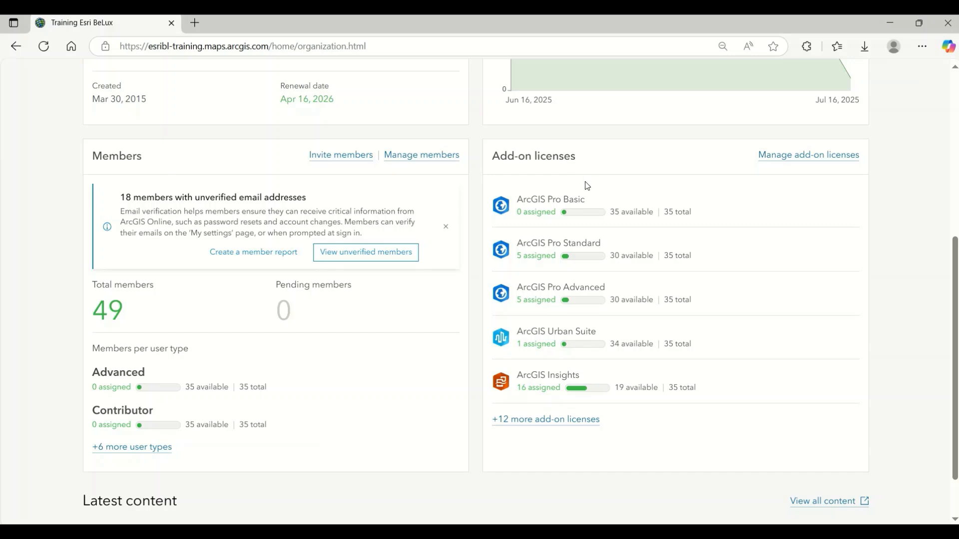
{"action": "scroll", "coordinate": [587, 186], "scroll_direction": "up", "scroll_amount": 5}
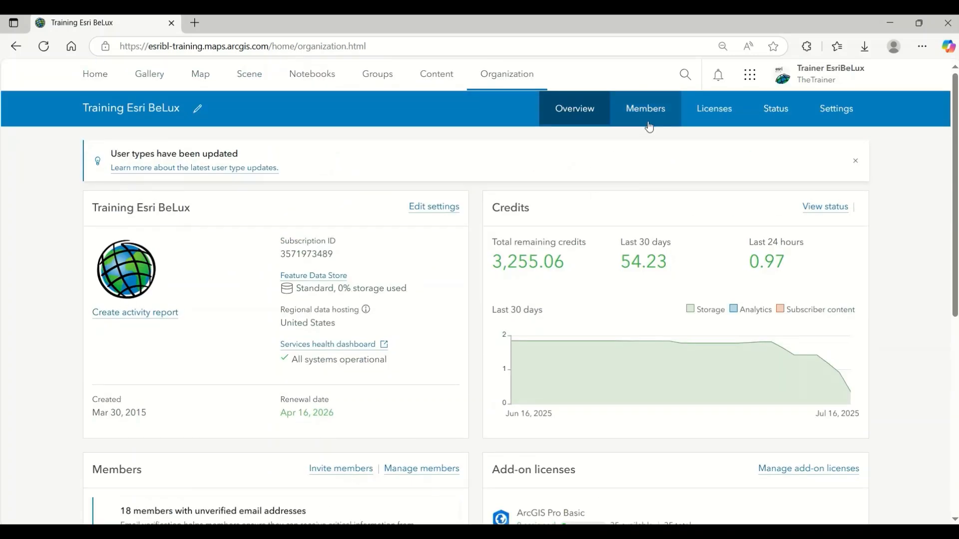
{"action": "left_click", "coordinate": [649, 125]}
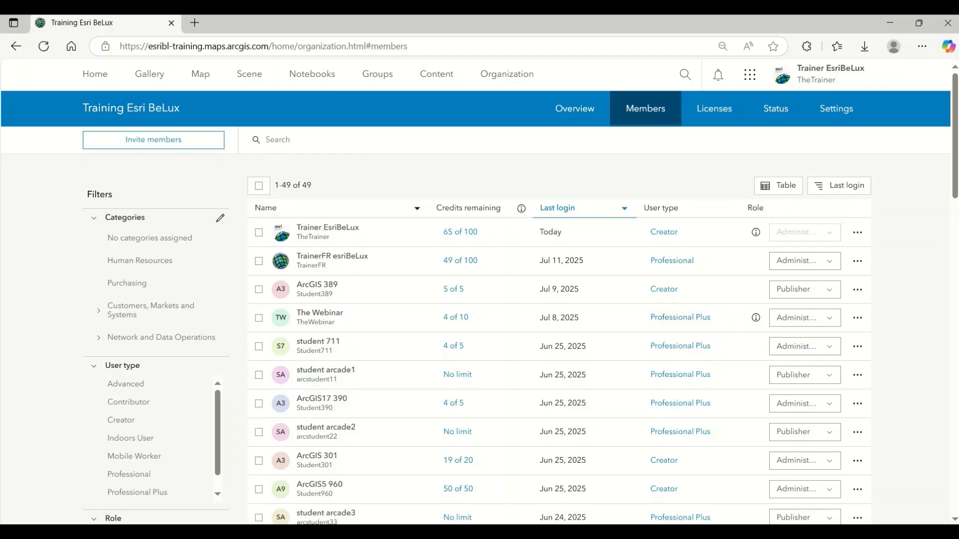
{"action": "scroll", "coordinate": [910, 301], "scroll_direction": "down", "scroll_amount": 8}
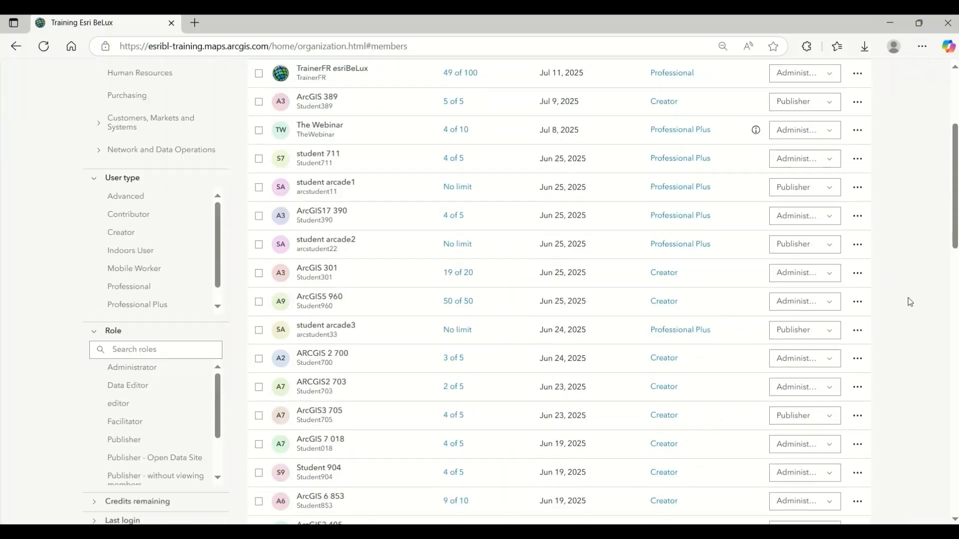
{"action": "scroll", "coordinate": [908, 298], "scroll_direction": "down", "scroll_amount": 15}
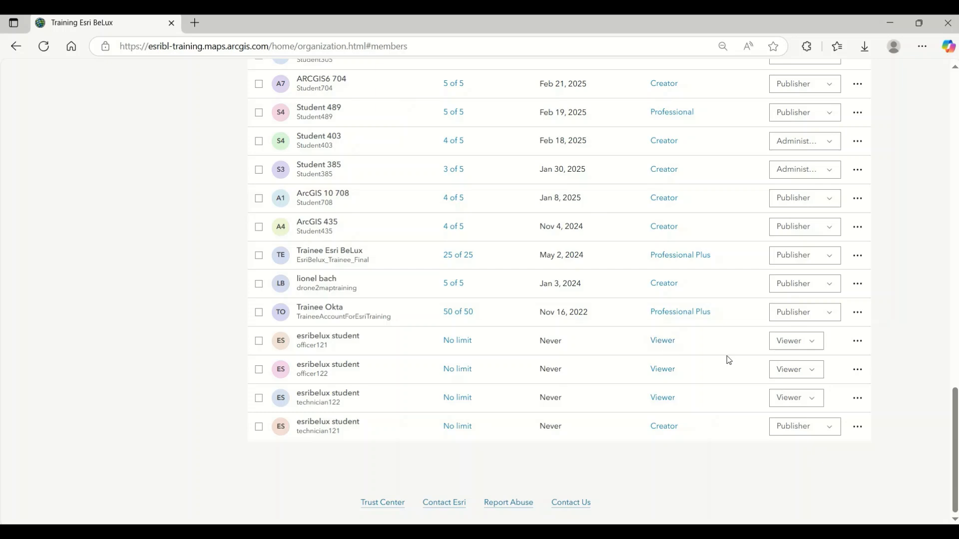
Step: Check the role choices for the first never-logged-in Viewer member and view the roles compatible with the Viewer user type
{"action": "left_click", "coordinate": [814, 343]}
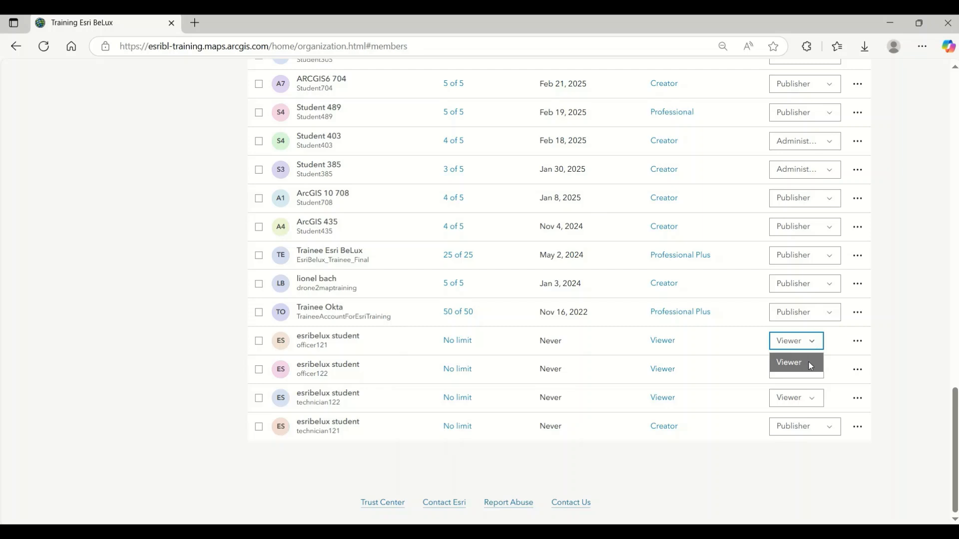
{"action": "left_click", "coordinate": [744, 344]}
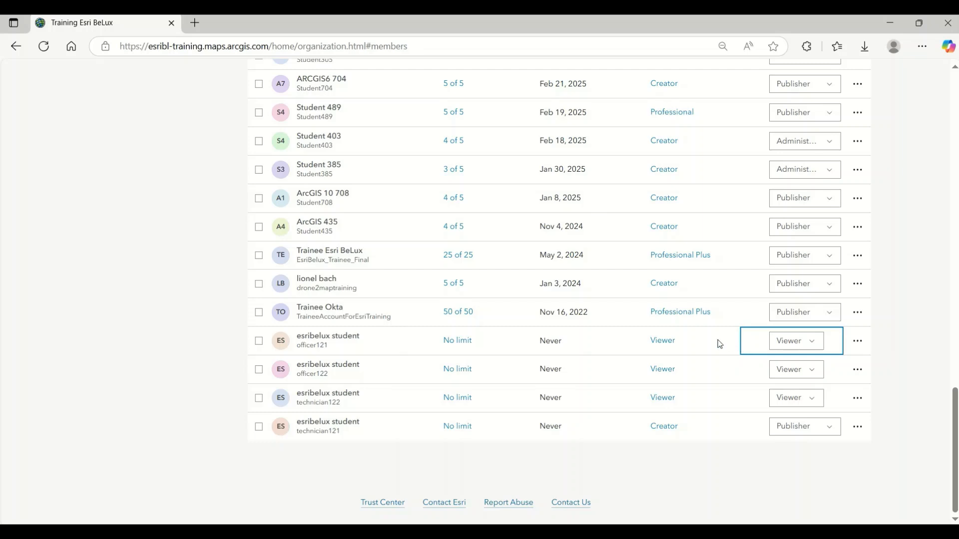
{"action": "left_click", "coordinate": [662, 341]}
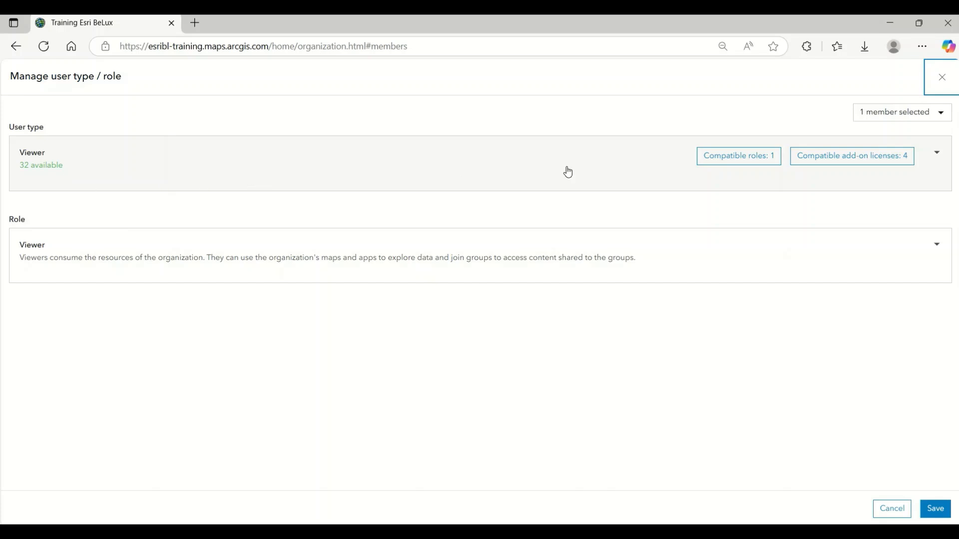
{"action": "left_click", "coordinate": [729, 163]}
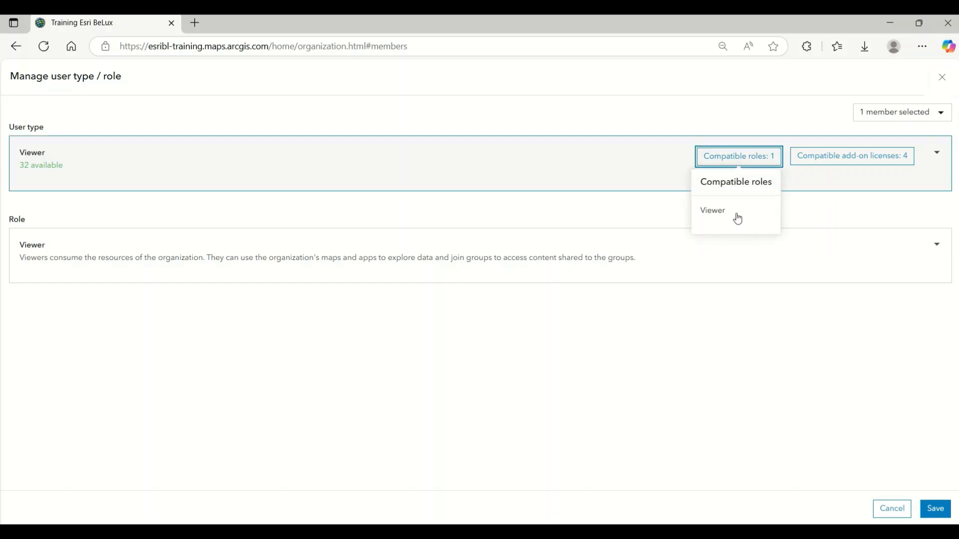
{"action": "left_click", "coordinate": [447, 212]}
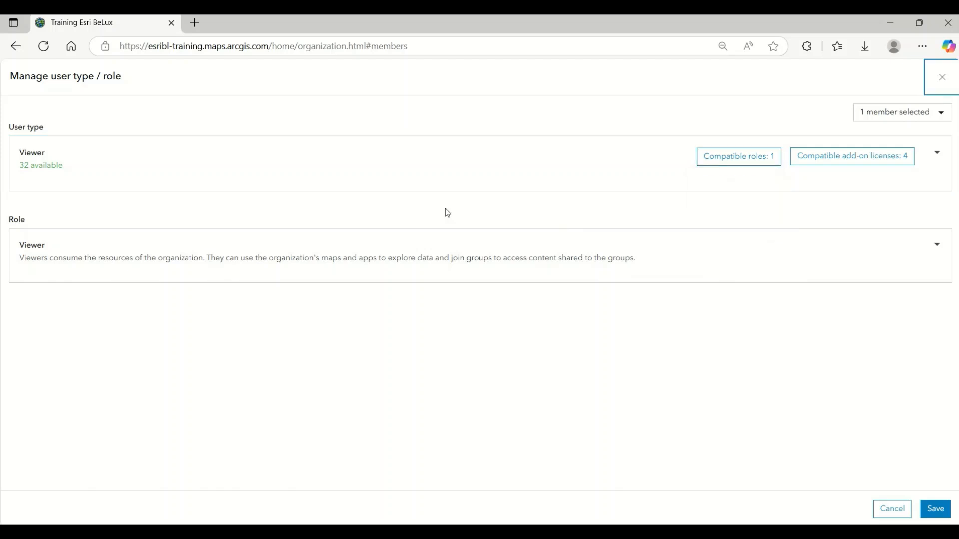
Step: Select the Contributor user type for the member, check its compatible roles and set the role to Data Editor
{"action": "left_click", "coordinate": [187, 173]}
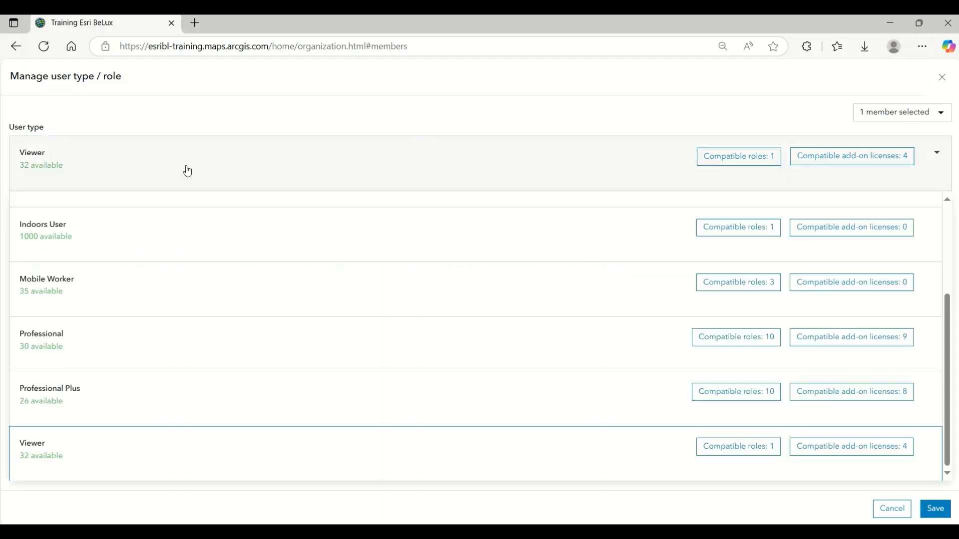
{"action": "scroll", "coordinate": [154, 298], "scroll_direction": "up", "scroll_amount": 3}
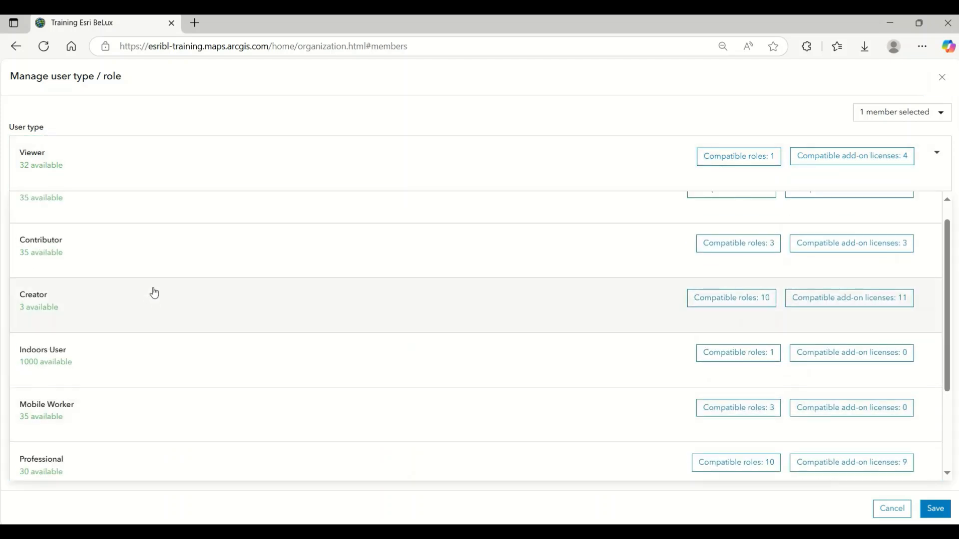
{"action": "left_click", "coordinate": [108, 261]}
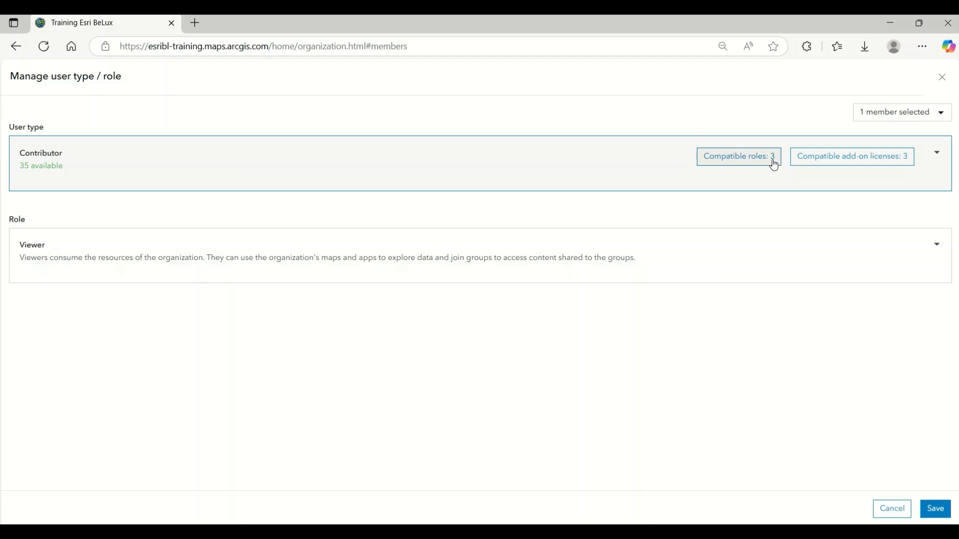
{"action": "left_click", "coordinate": [739, 158]}
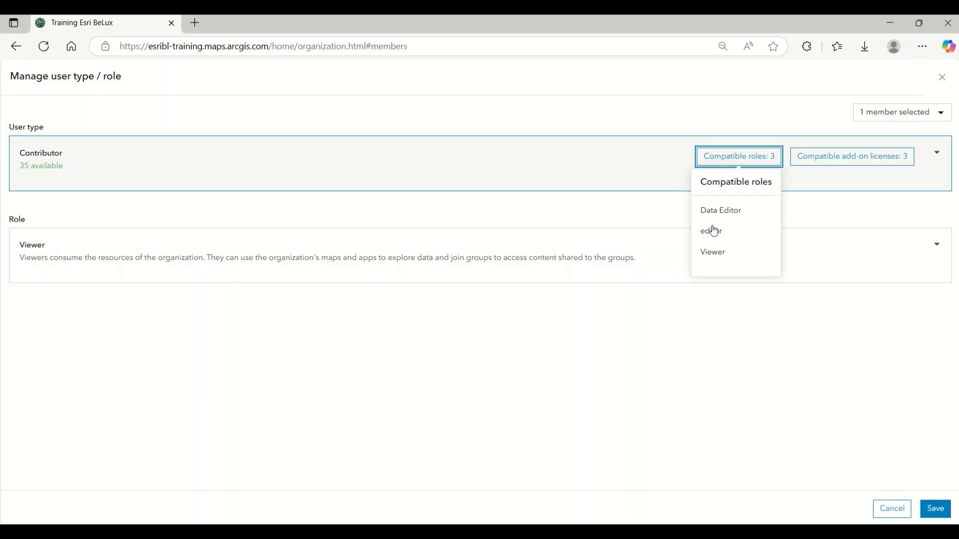
{"action": "left_click", "coordinate": [601, 211]}
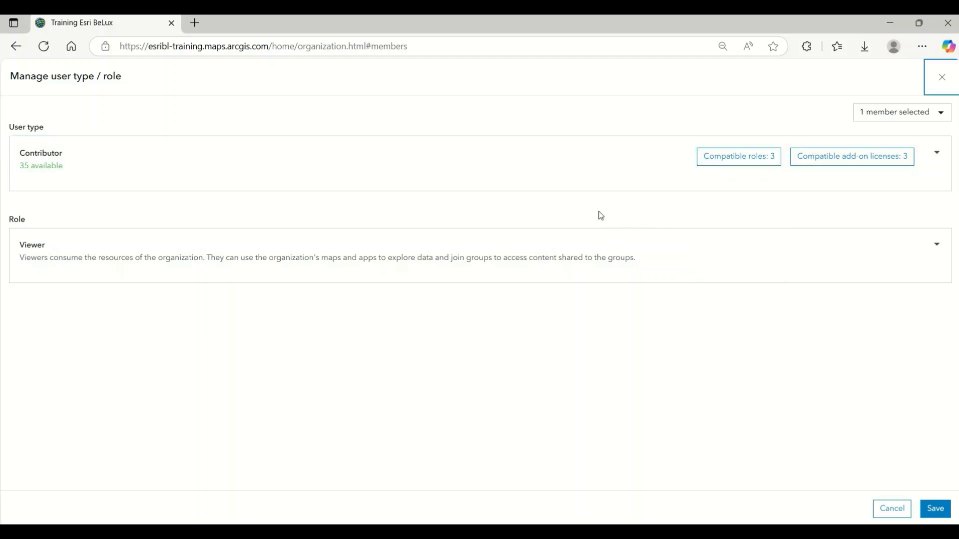
{"action": "left_click", "coordinate": [201, 259]}
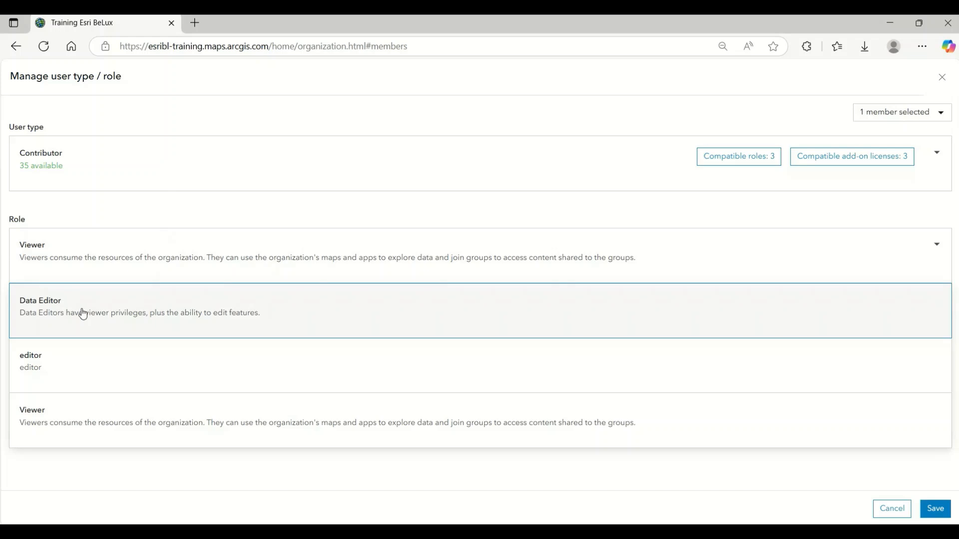
{"action": "left_click", "coordinate": [80, 313]}
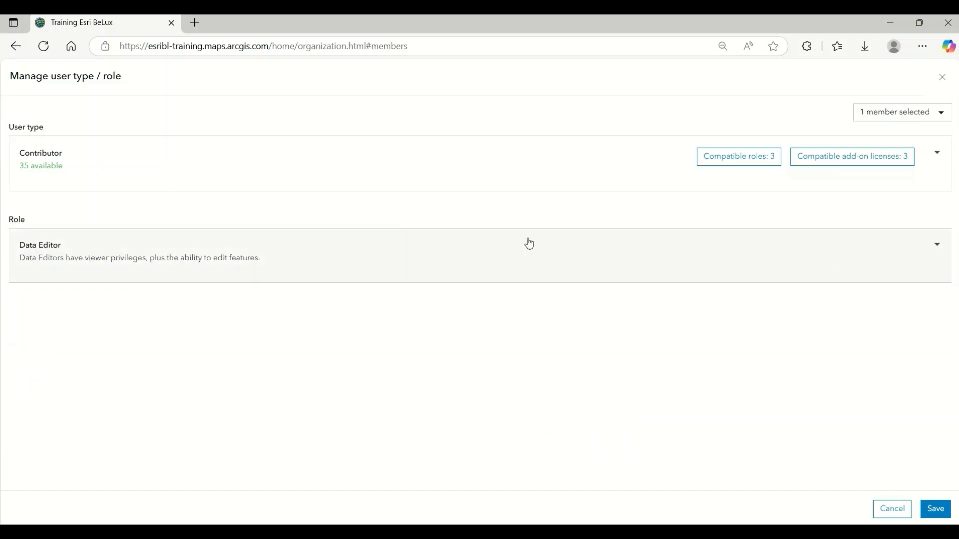
Step: Switch the member's user type to Mobile Worker and view the roles compatible with it
{"action": "left_click", "coordinate": [458, 184]}
{"action": "scroll", "coordinate": [175, 294], "scroll_direction": "down", "scroll_amount": 1}
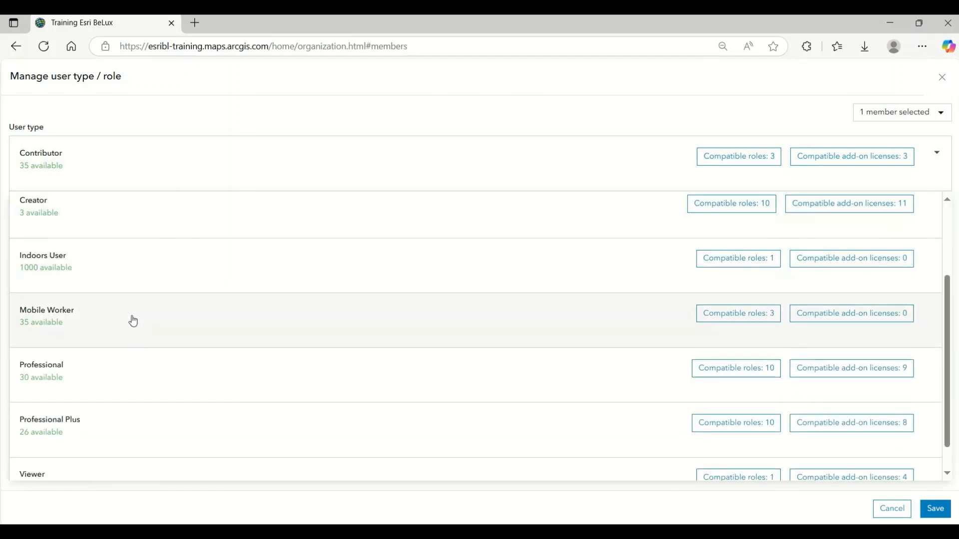
{"action": "left_click", "coordinate": [132, 320]}
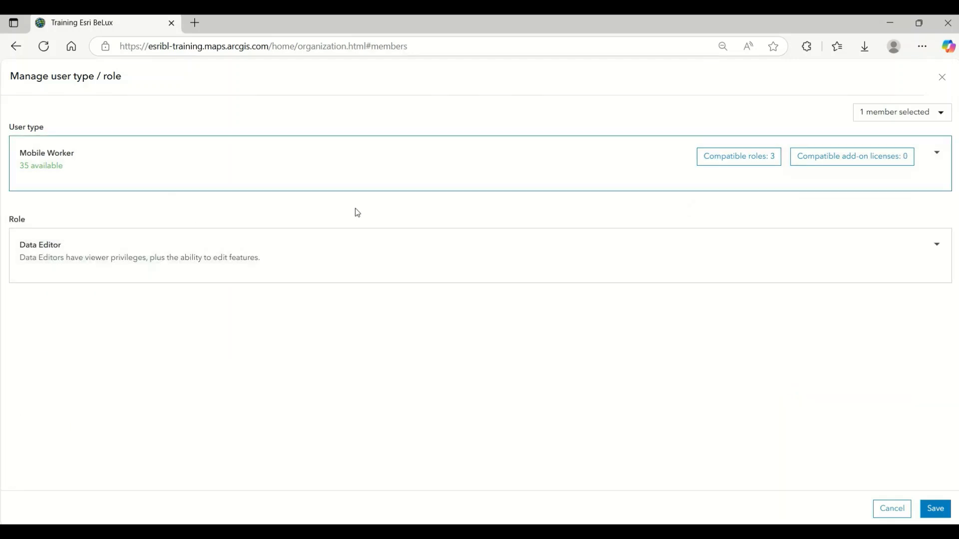
{"action": "left_click", "coordinate": [750, 160]}
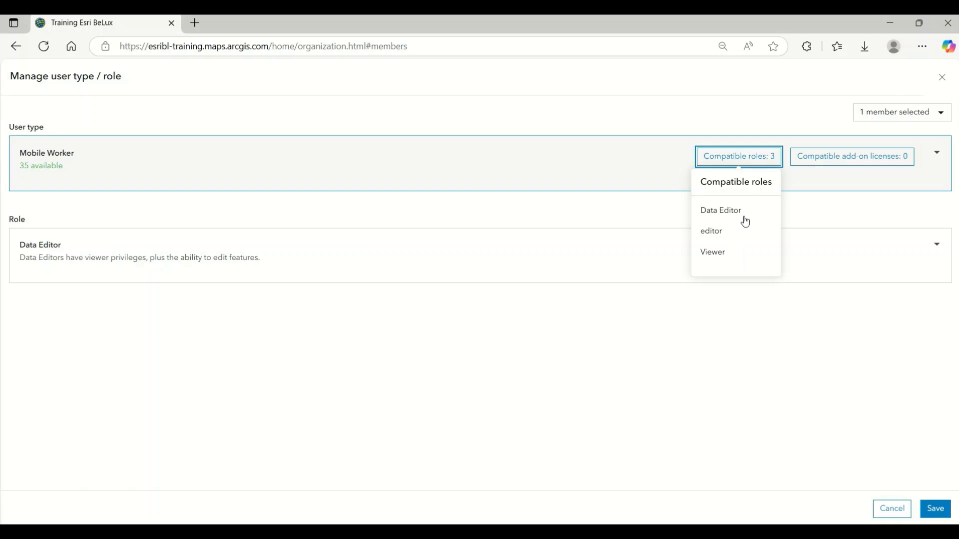
{"action": "left_click", "coordinate": [570, 218]}
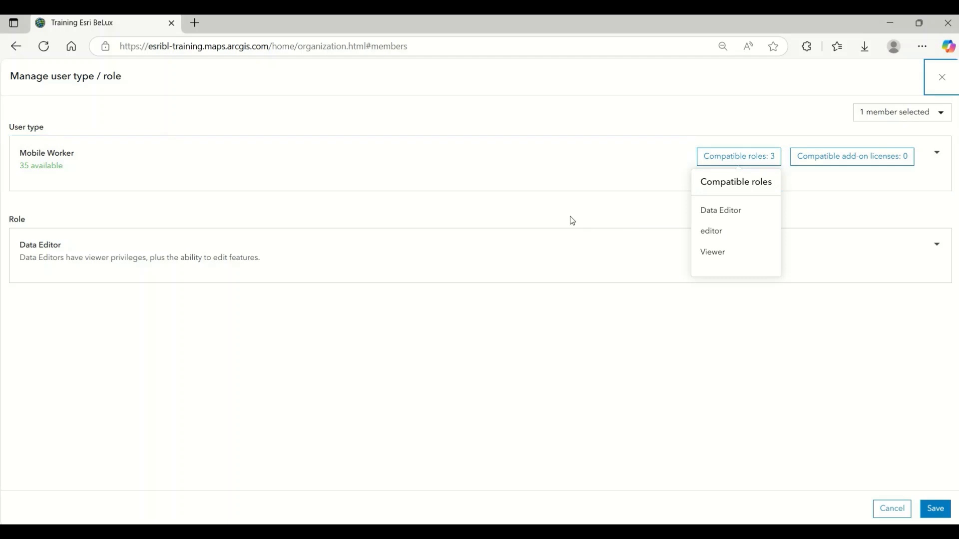
Step: Select the Creator user type to review its full list of compatible roles, and leave the member's user type and role settings without saving
{"action": "left_click", "coordinate": [306, 172]}
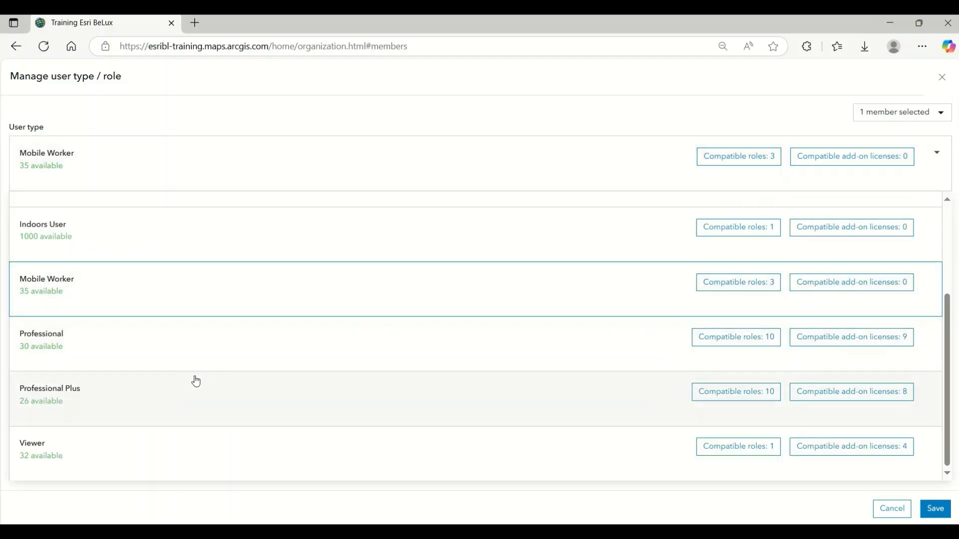
{"action": "scroll", "coordinate": [195, 381], "scroll_direction": "up", "scroll_amount": 1}
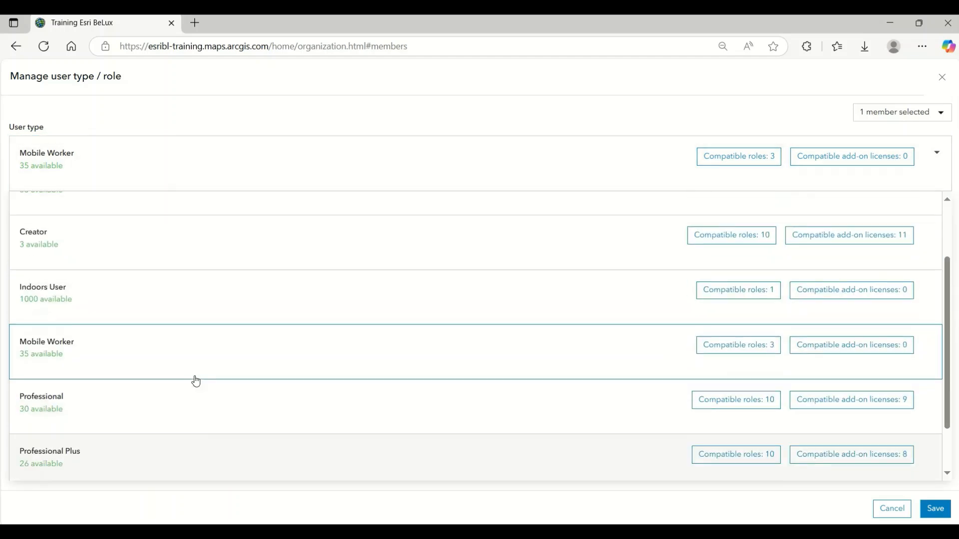
{"action": "left_click", "coordinate": [159, 255]}
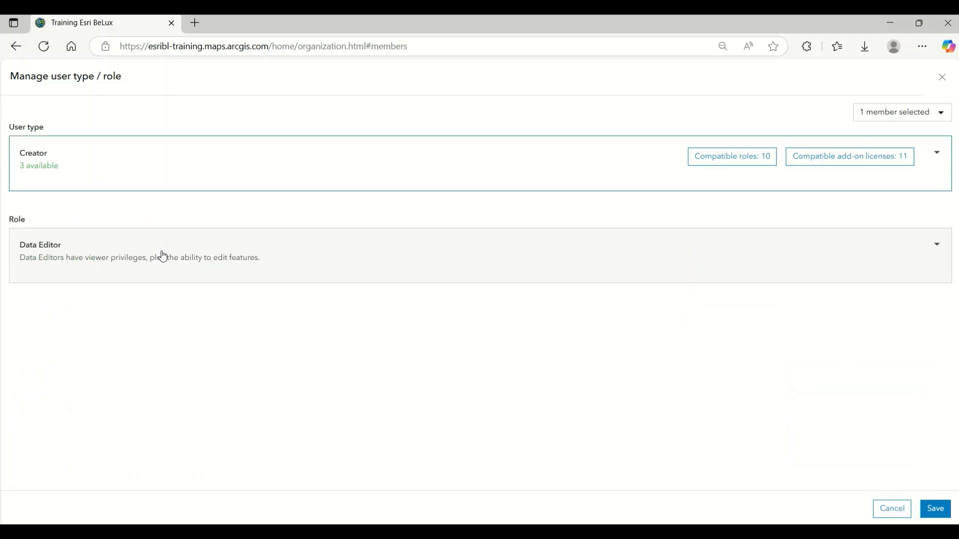
{"action": "left_click", "coordinate": [713, 164]}
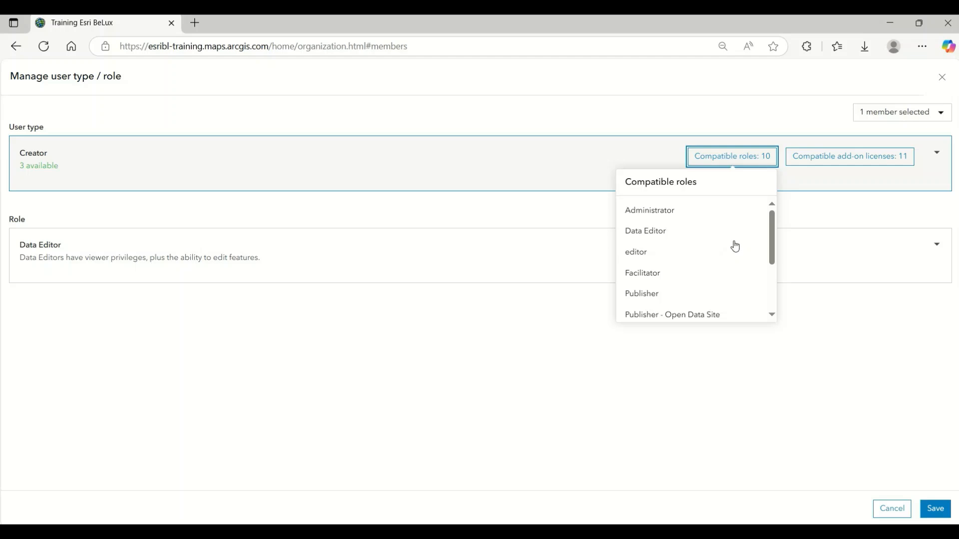
{"action": "scroll", "coordinate": [735, 246], "scroll_direction": "down", "scroll_amount": 2}
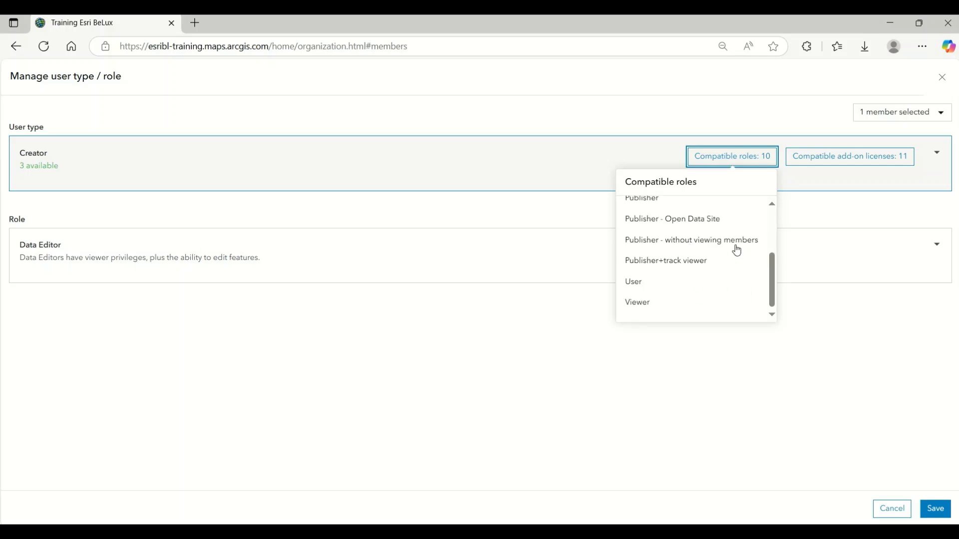
{"action": "scroll", "coordinate": [657, 298], "scroll_direction": "up", "scroll_amount": 2}
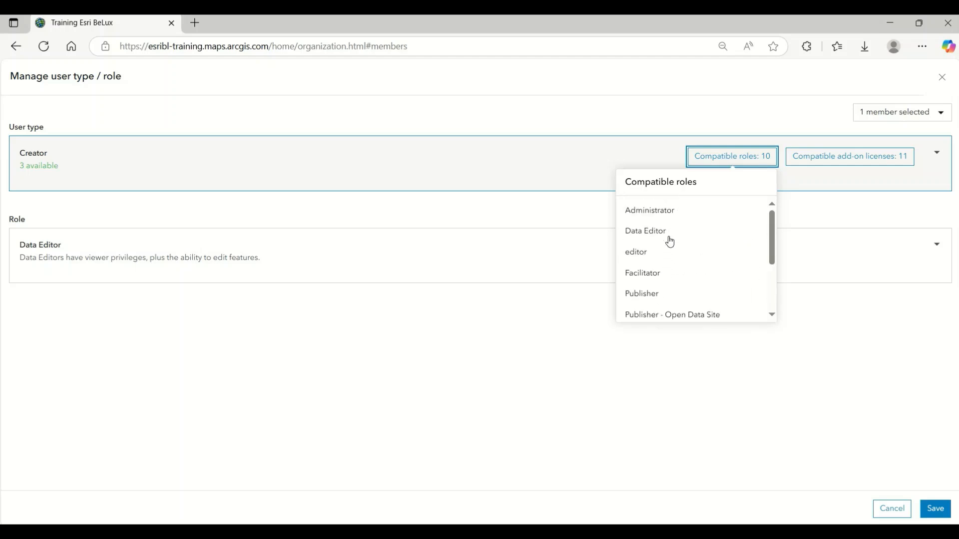
{"action": "scroll", "coordinate": [669, 236], "scroll_direction": "down", "scroll_amount": 2}
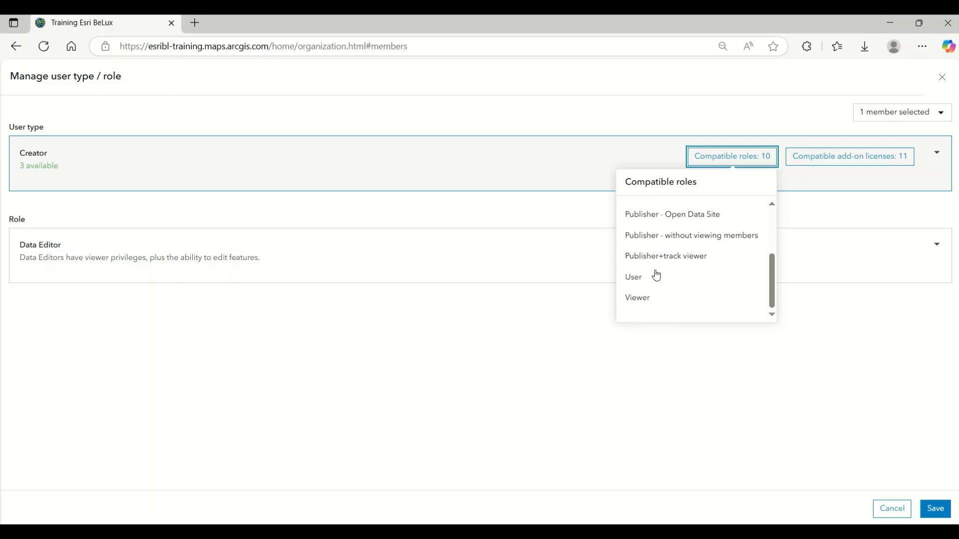
{"action": "scroll", "coordinate": [656, 275], "scroll_direction": "up", "scroll_amount": 1}
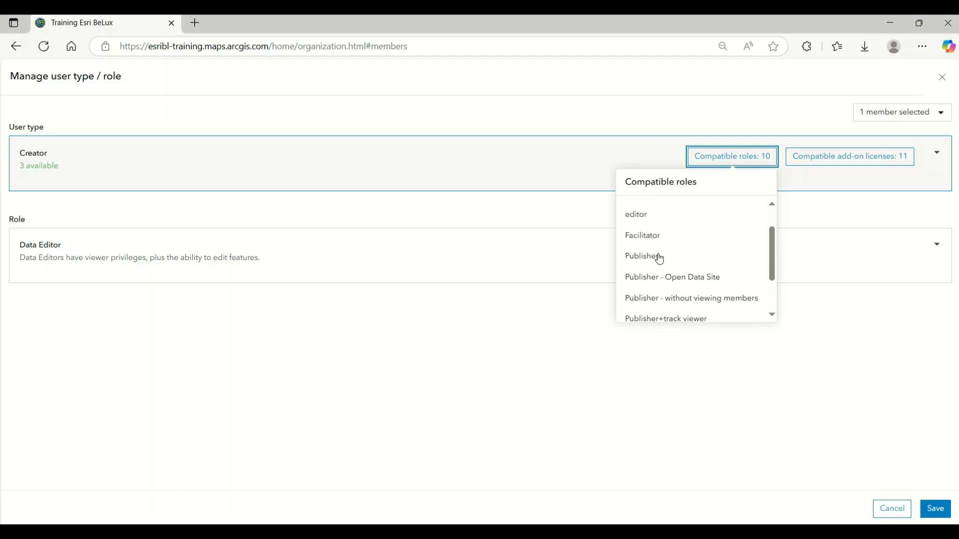
{"action": "scroll", "coordinate": [659, 240], "scroll_direction": "up", "scroll_amount": 1}
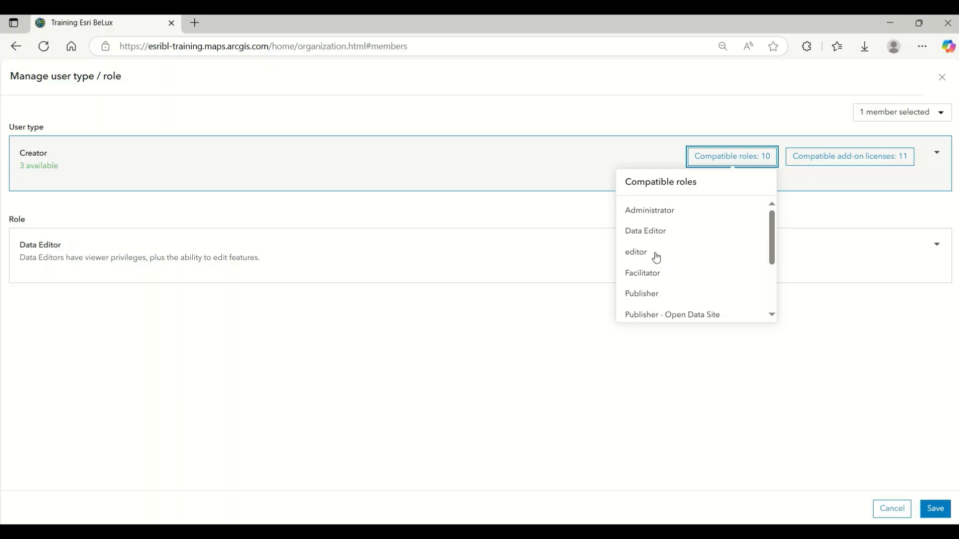
{"action": "scroll", "coordinate": [667, 254], "scroll_direction": "down", "scroll_amount": 3}
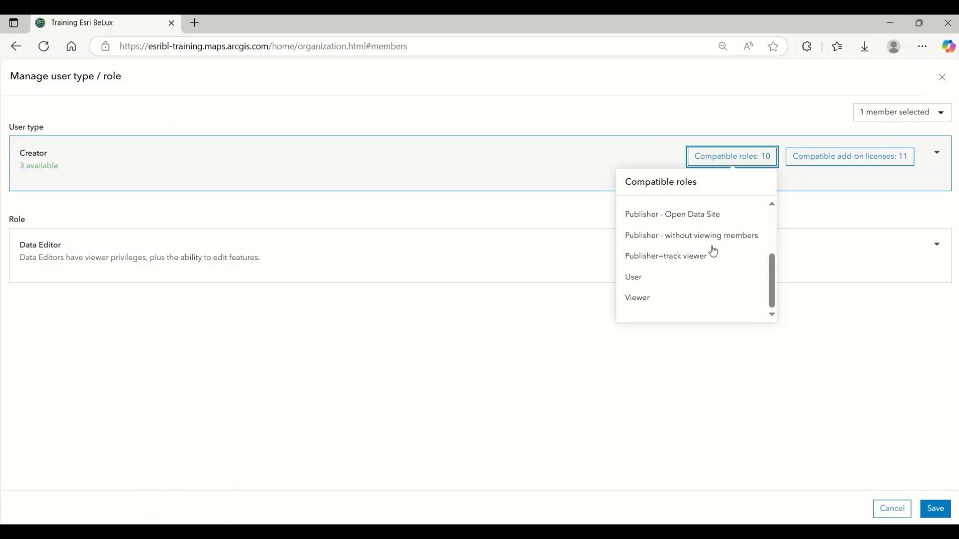
{"action": "left_click", "coordinate": [817, 211]}
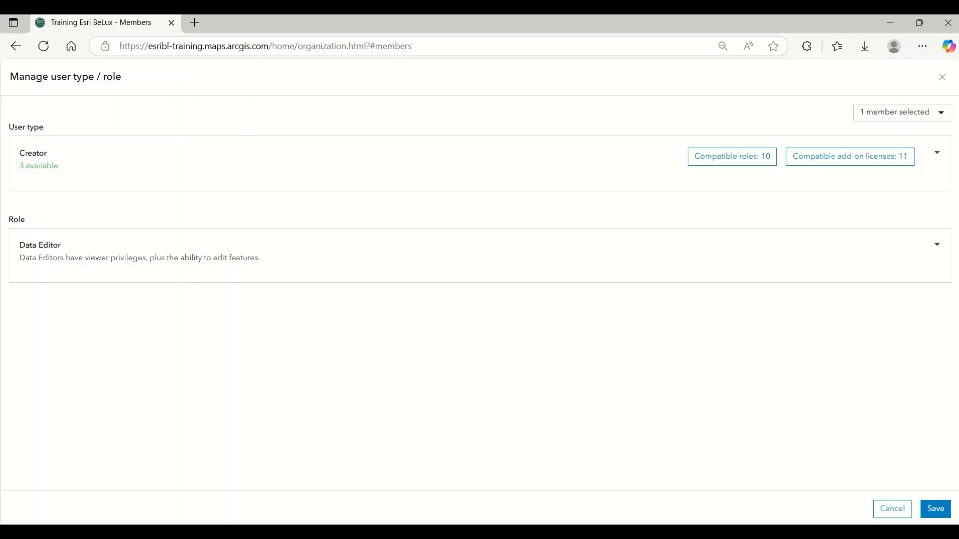
{"action": "left_click", "coordinate": [942, 77]}
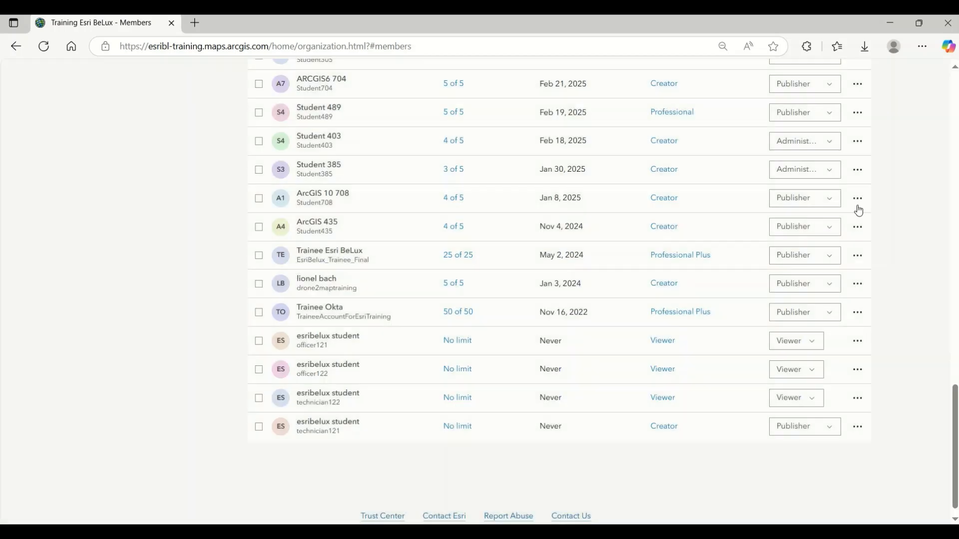
Step: Open the Member roles page in the organization settings
{"action": "scroll", "coordinate": [858, 209], "scroll_direction": "up", "scroll_amount": 20}
{"action": "left_click", "coordinate": [840, 122]}
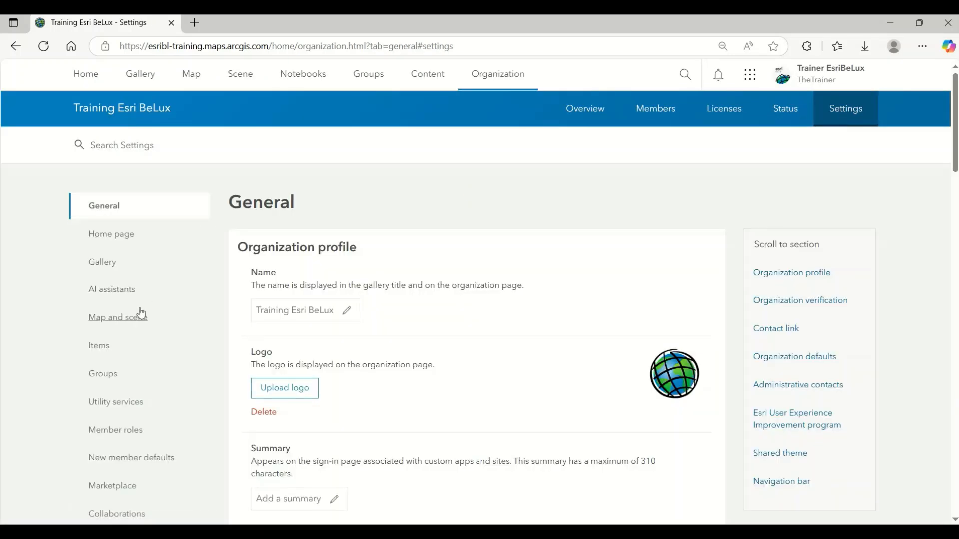
{"action": "left_click", "coordinate": [113, 432]}
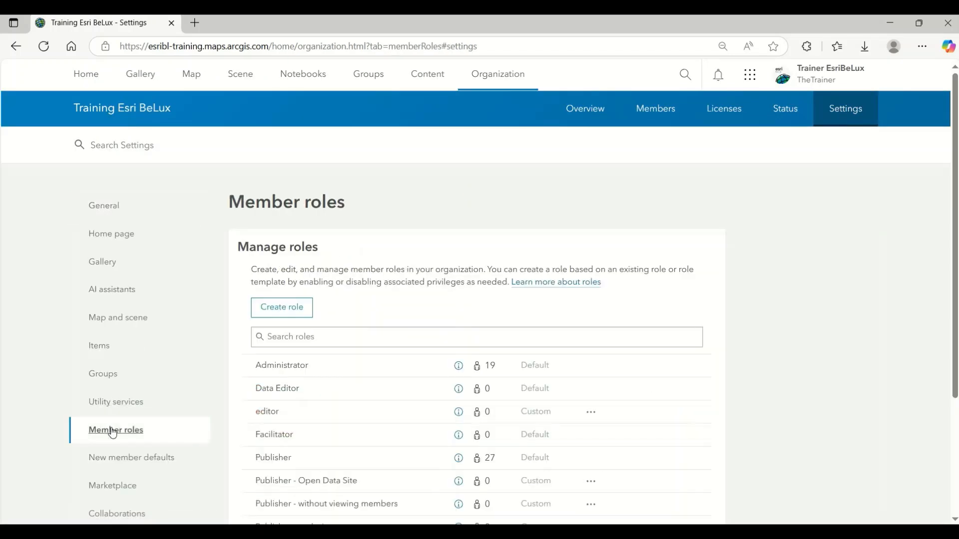
Step: Check which actions are available for the custom editor role, without choosing any of them
{"action": "scroll", "coordinate": [435, 254], "scroll_direction": "down", "scroll_amount": 3}
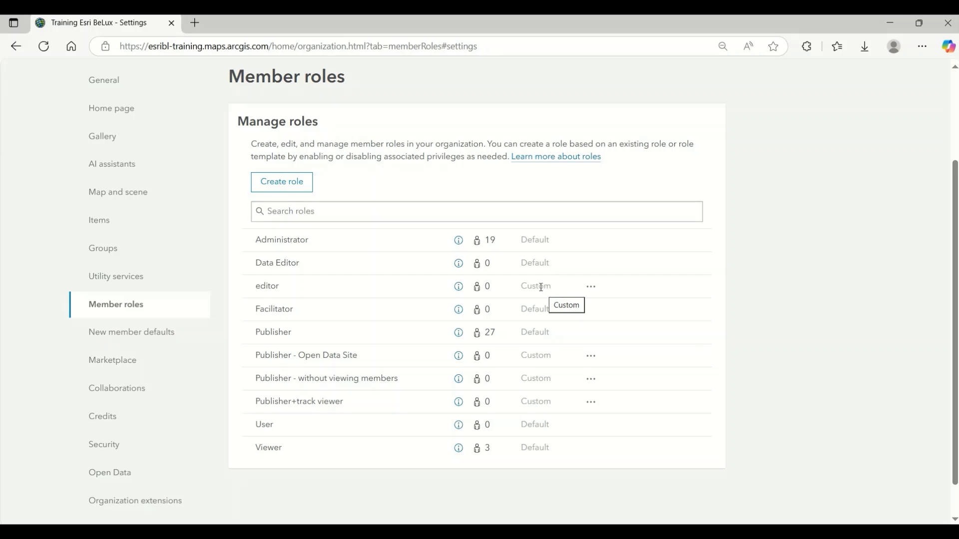
{"action": "left_click", "coordinate": [592, 289]}
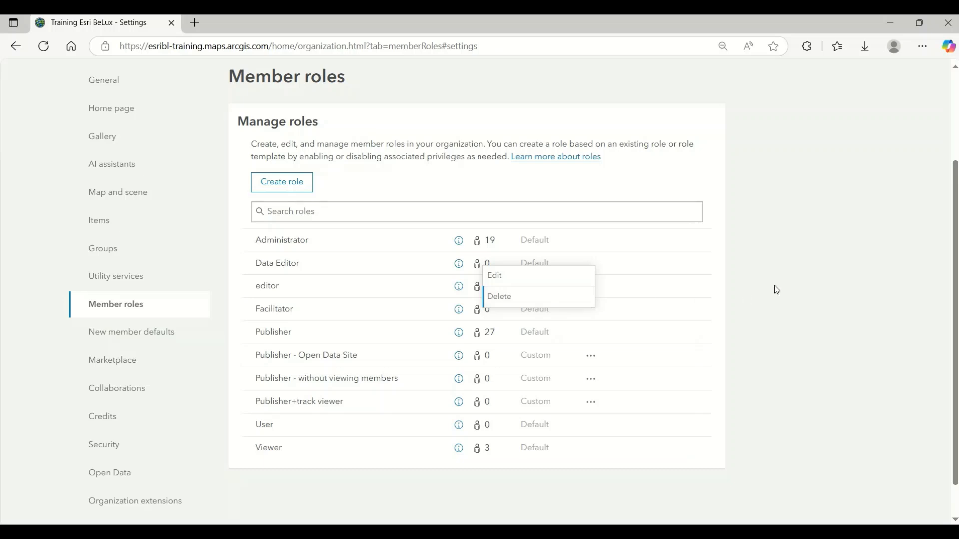
{"action": "left_click", "coordinate": [803, 289]}
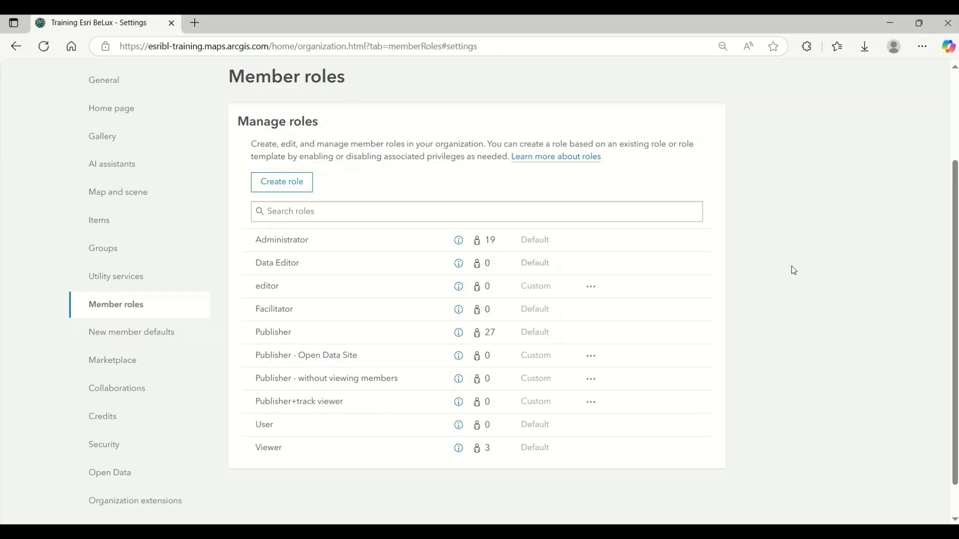
Step: Start creating a new role named "Demo" with the description "New custom role for demo"
{"action": "left_click", "coordinate": [292, 186]}
{"action": "left_click", "coordinate": [318, 163]}
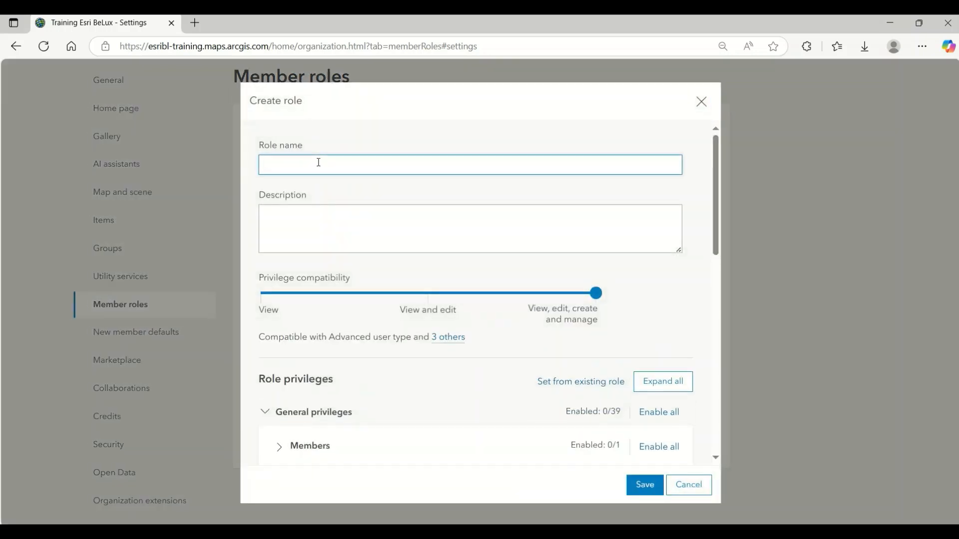
{"action": "type", "text": "Demo"}
{"action": "key", "text": "Tab"}
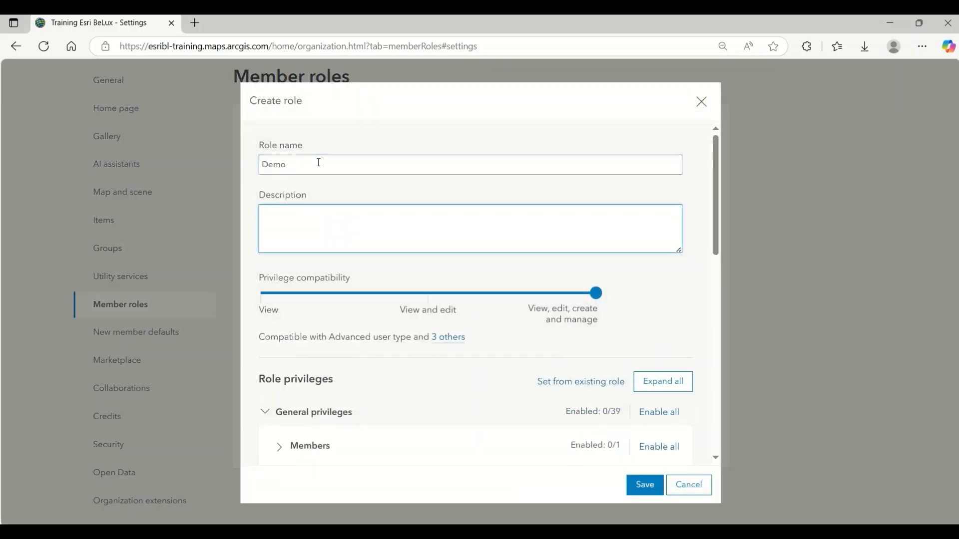
{"action": "type", "text": "New custom role for demo"}
Step: View the other user types compatible with the View, edit, create and manage privilege level
{"action": "scroll", "coordinate": [362, 249], "scroll_direction": "down", "scroll_amount": 1}
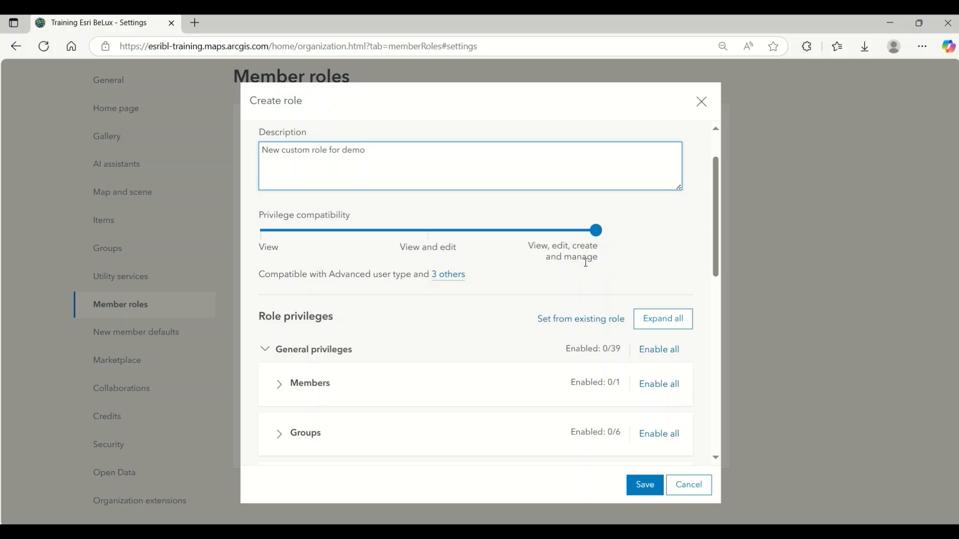
{"action": "left_click", "coordinate": [450, 276]}
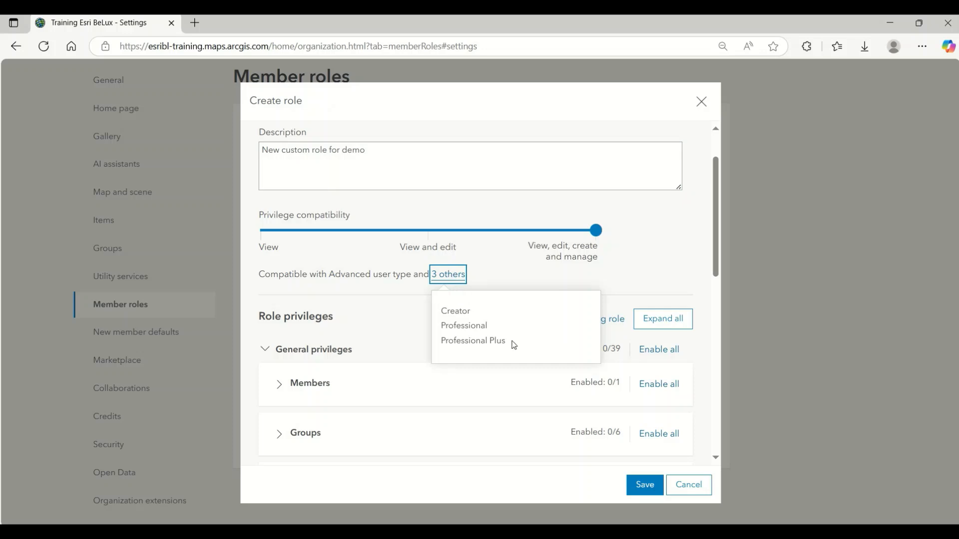
{"action": "left_click", "coordinate": [646, 251]}
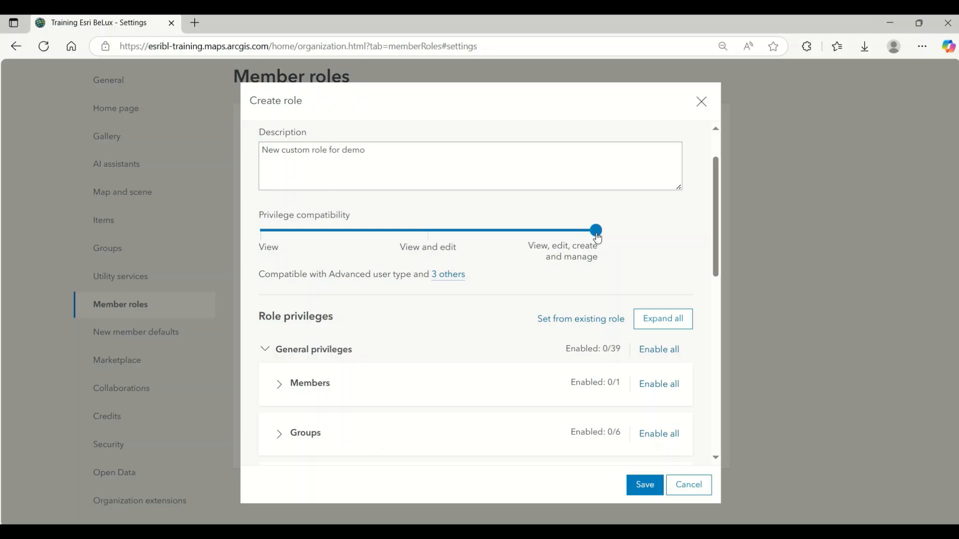
Step: Set the privilege compatibility to View and edit and review the other compatible user types
{"action": "left_click_drag", "start_coordinate": [591, 236], "coordinate": [431, 233]}
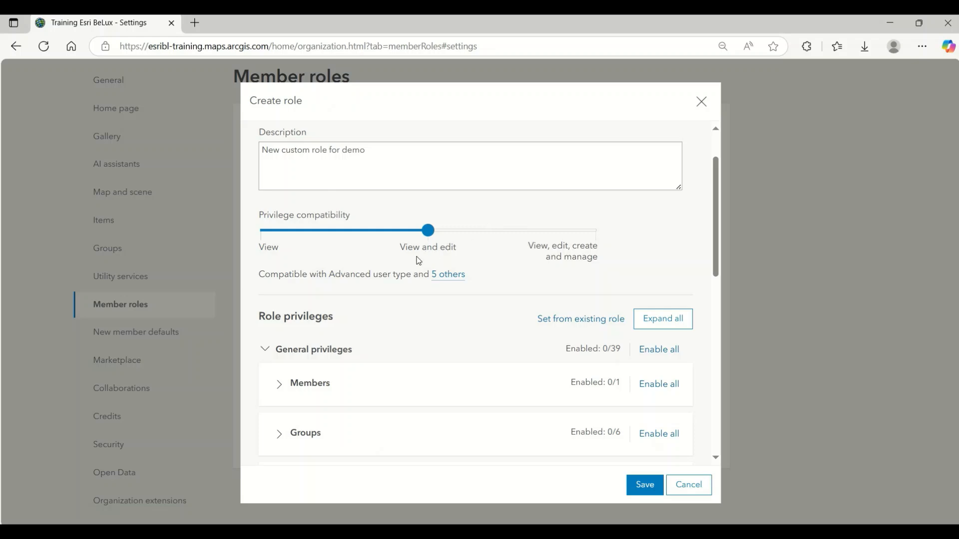
{"action": "left_click", "coordinate": [449, 275]}
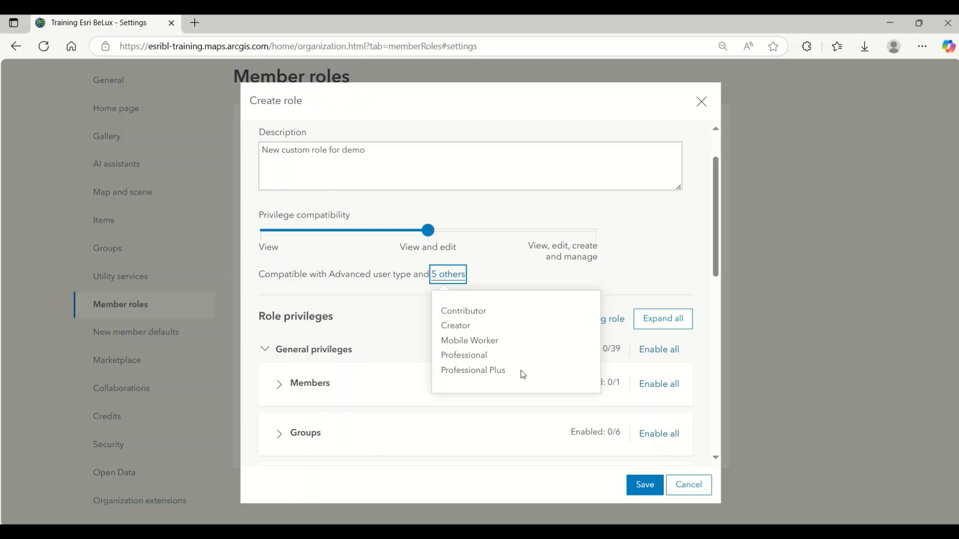
{"action": "left_click", "coordinate": [665, 268]}
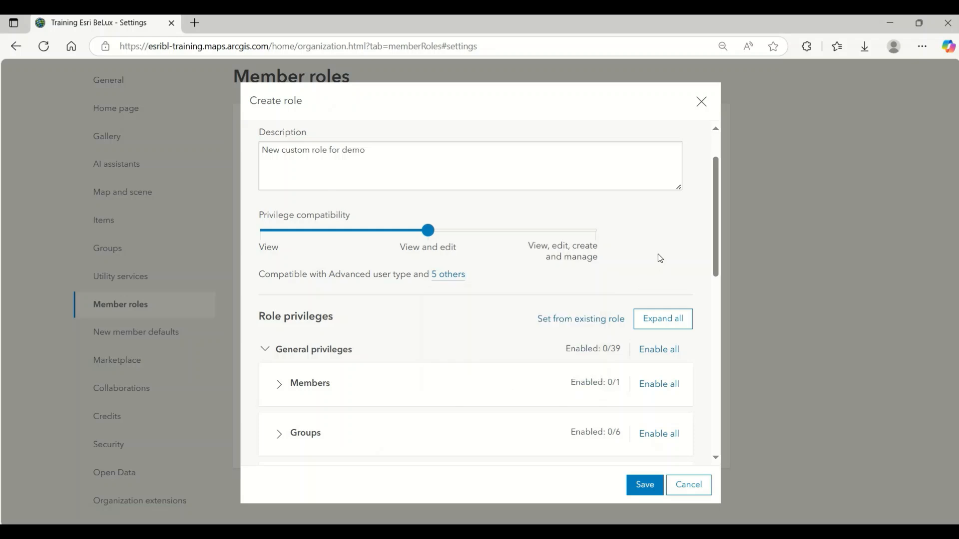
Step: Expand the Content group under General privileges and try to enable the Create, update, and delete privilege
{"action": "scroll", "coordinate": [645, 243], "scroll_direction": "down", "scroll_amount": 1}
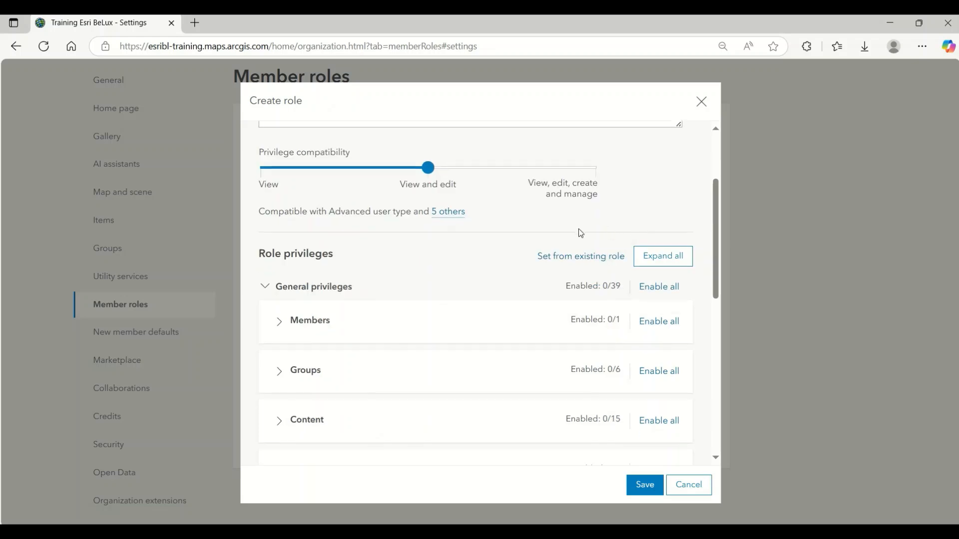
{"action": "scroll", "coordinate": [372, 320], "scroll_direction": "down", "scroll_amount": 1}
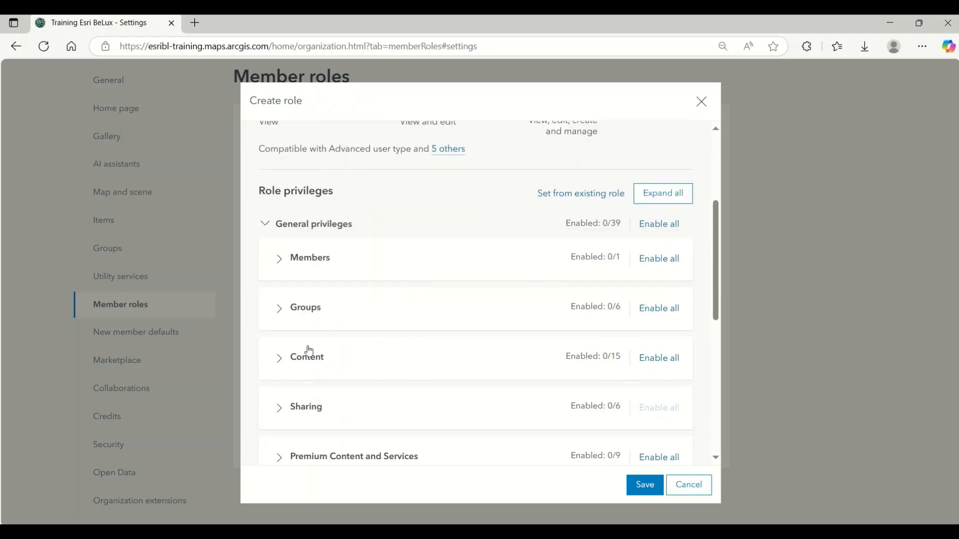
{"action": "left_click", "coordinate": [279, 361]}
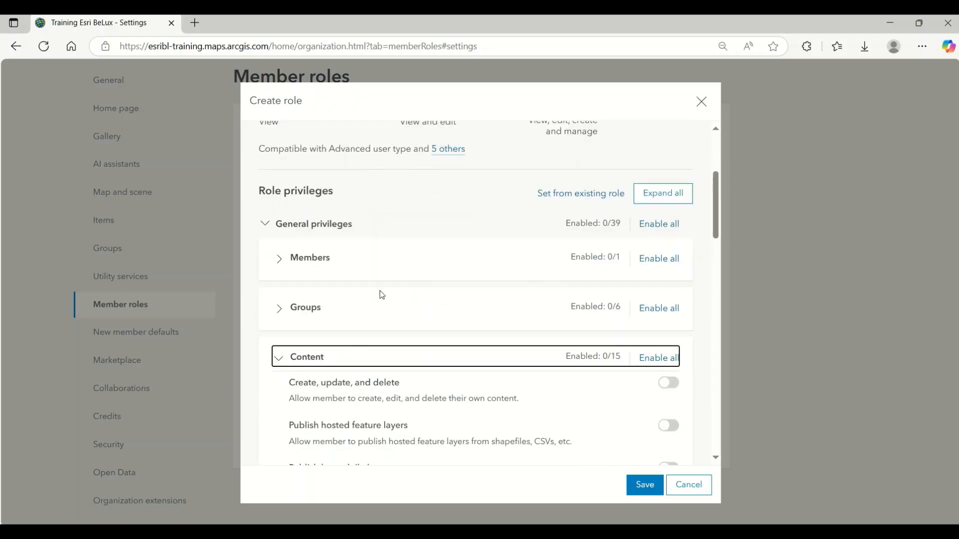
{"action": "scroll", "coordinate": [361, 285], "scroll_direction": "down", "scroll_amount": 2}
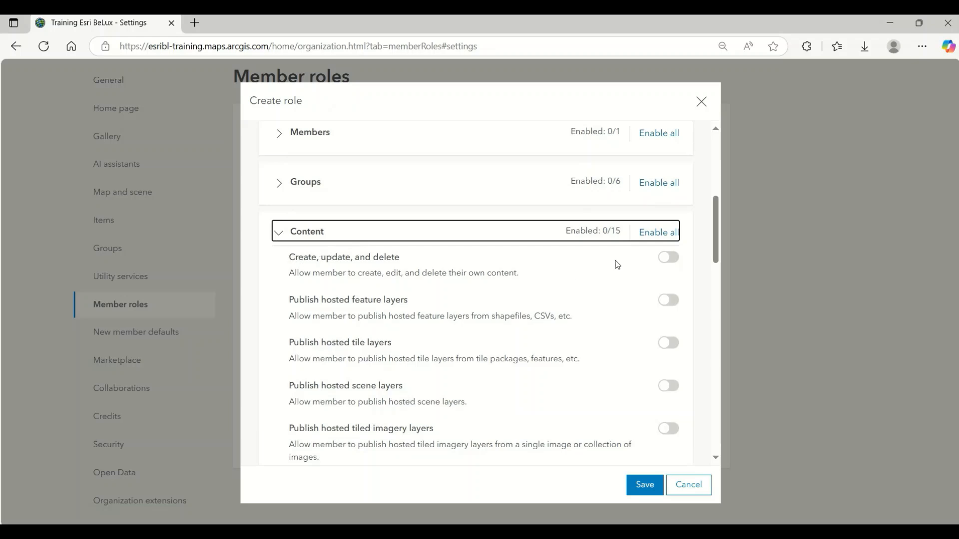
{"action": "left_click", "coordinate": [668, 258]}
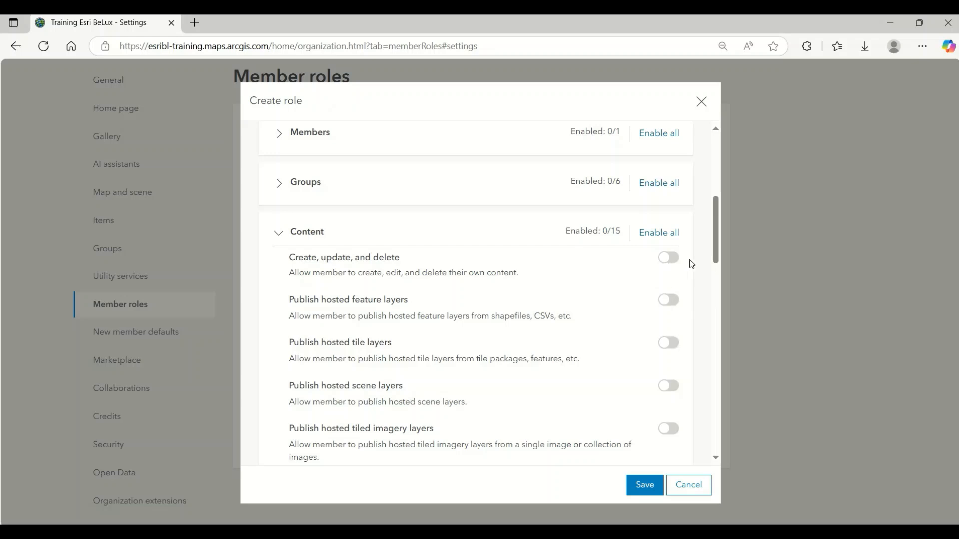
Step: Recheck the selected privilege compatibility level and its list of other compatible user types
{"action": "scroll", "coordinate": [697, 283], "scroll_direction": "up", "scroll_amount": 1}
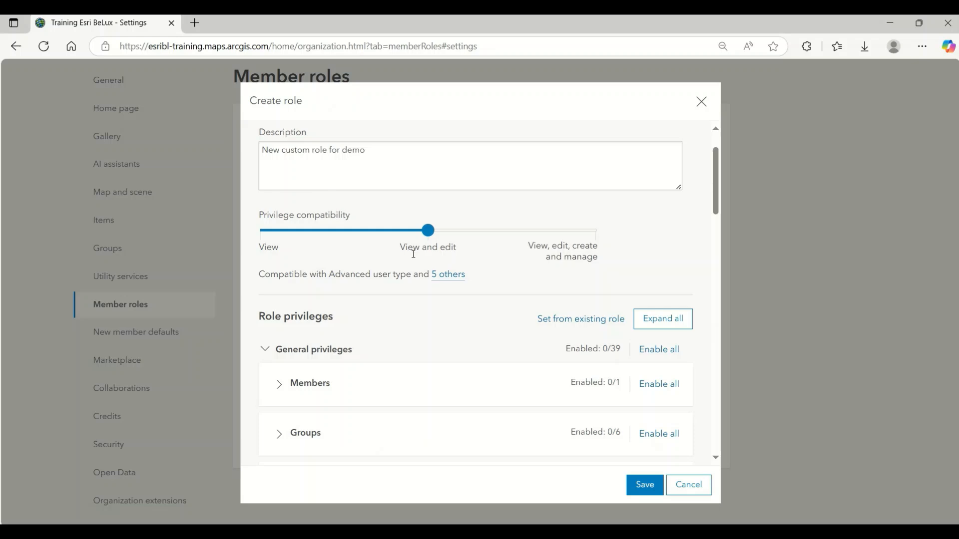
{"action": "scroll", "coordinate": [409, 255], "scroll_direction": "down", "scroll_amount": 3}
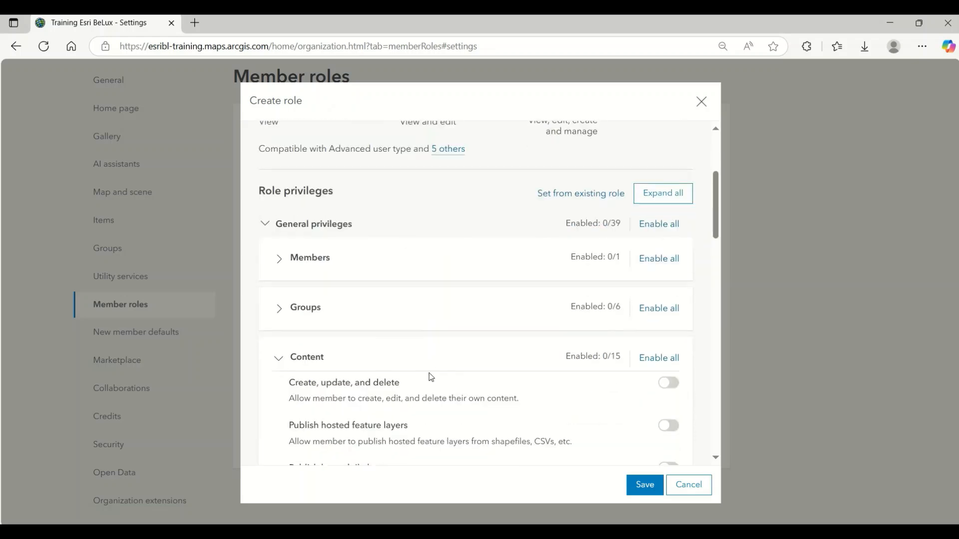
{"action": "scroll", "coordinate": [417, 352], "scroll_direction": "up", "scroll_amount": 3}
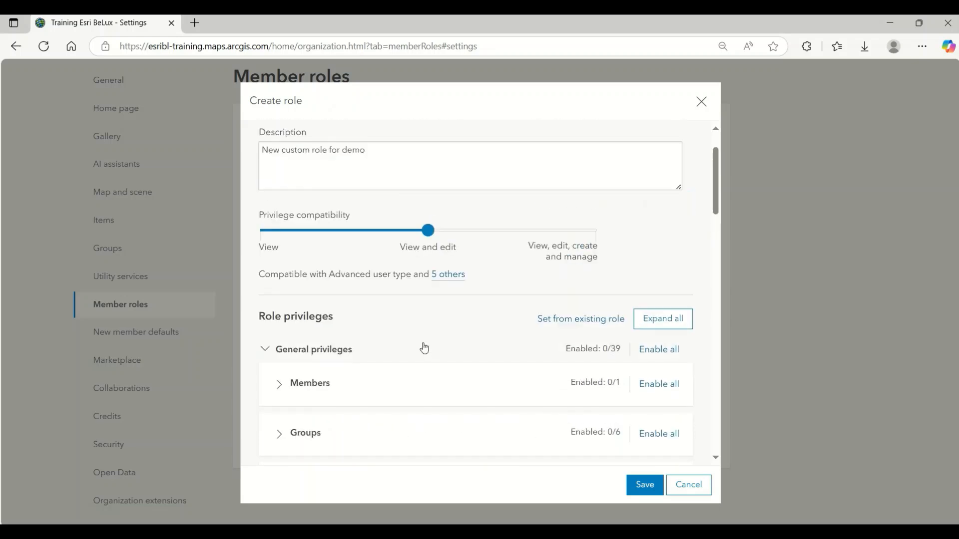
{"action": "left_click", "coordinate": [449, 274]}
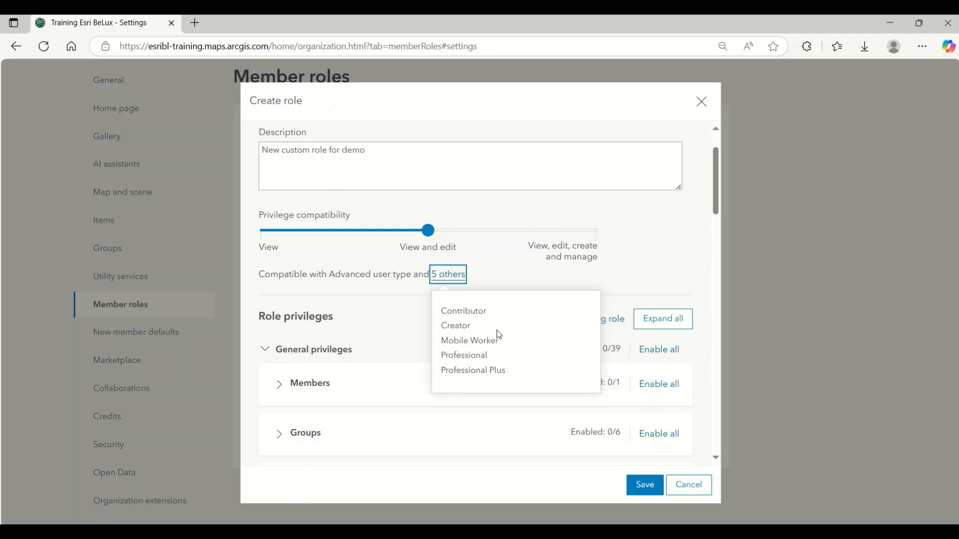
{"action": "left_click", "coordinate": [516, 282]}
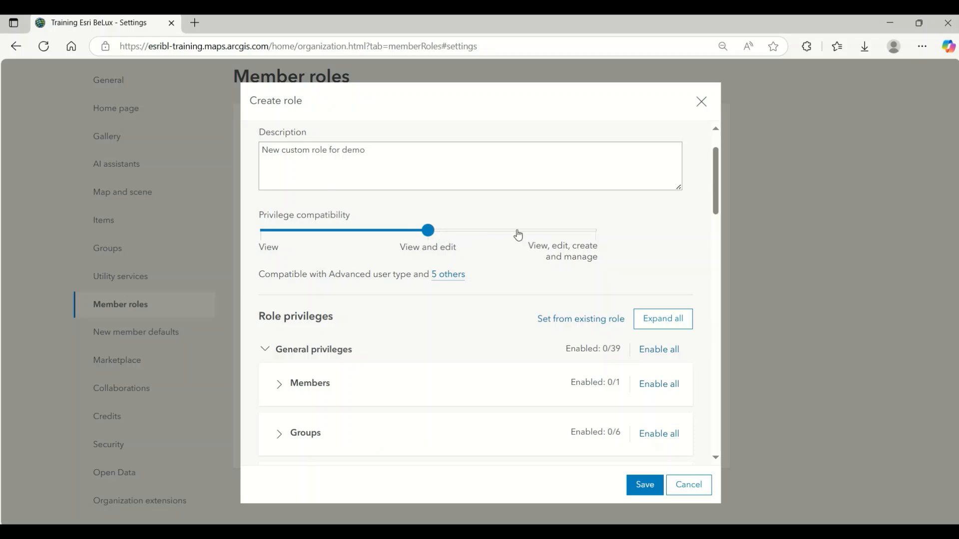
Step: Set compatibility to View, edit, create and manage, and enable Create, update, and delete plus publishing of hosted feature and tile layers
{"action": "left_click", "coordinate": [596, 231]}
{"action": "scroll", "coordinate": [677, 232], "scroll_direction": "down", "scroll_amount": 1}
{"action": "scroll", "coordinate": [677, 231], "scroll_direction": "down", "scroll_amount": 5}
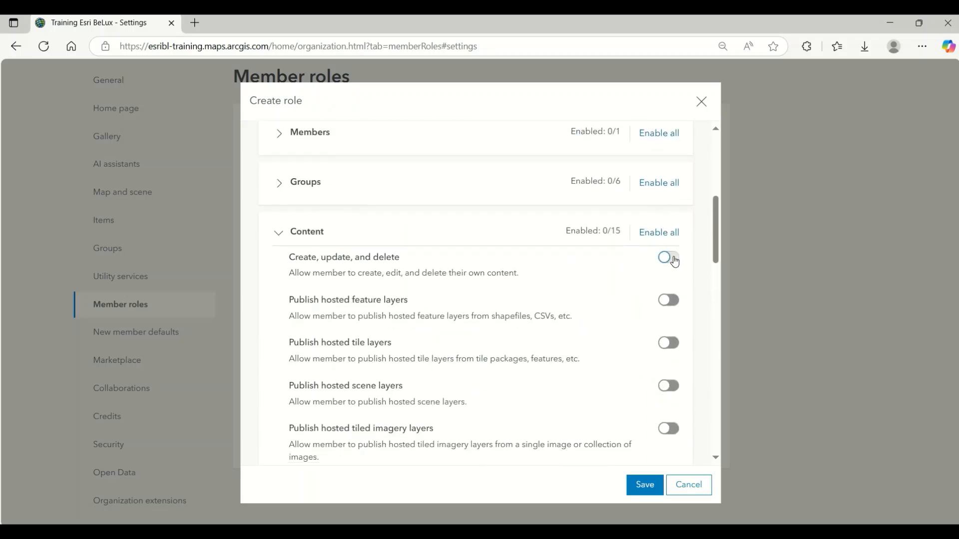
{"action": "left_click", "coordinate": [677, 258]}
{"action": "left_click", "coordinate": [674, 303]}
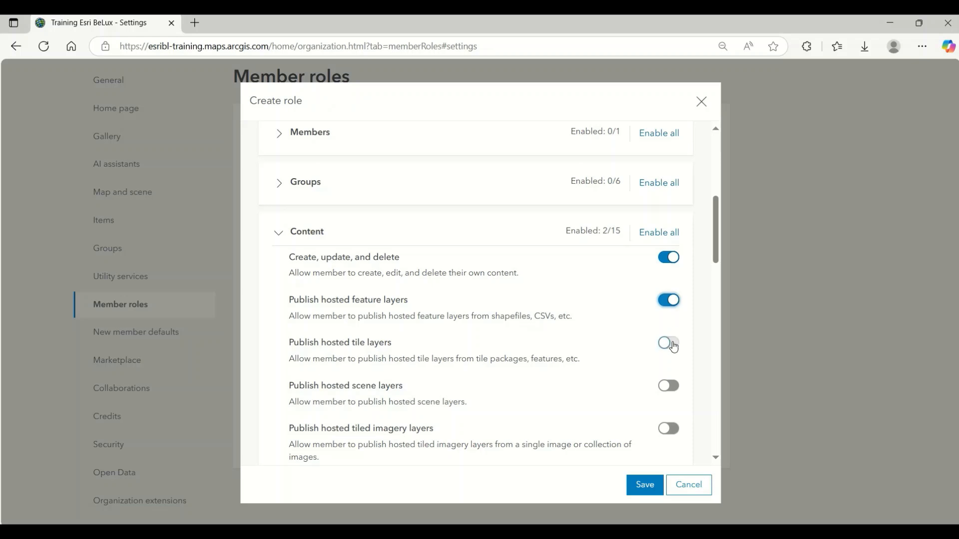
{"action": "left_click", "coordinate": [673, 344]}
Step: Collapse the General privileges and Administrative privileges sections of the new role
{"action": "scroll", "coordinate": [506, 316], "scroll_direction": "up", "scroll_amount": 4}
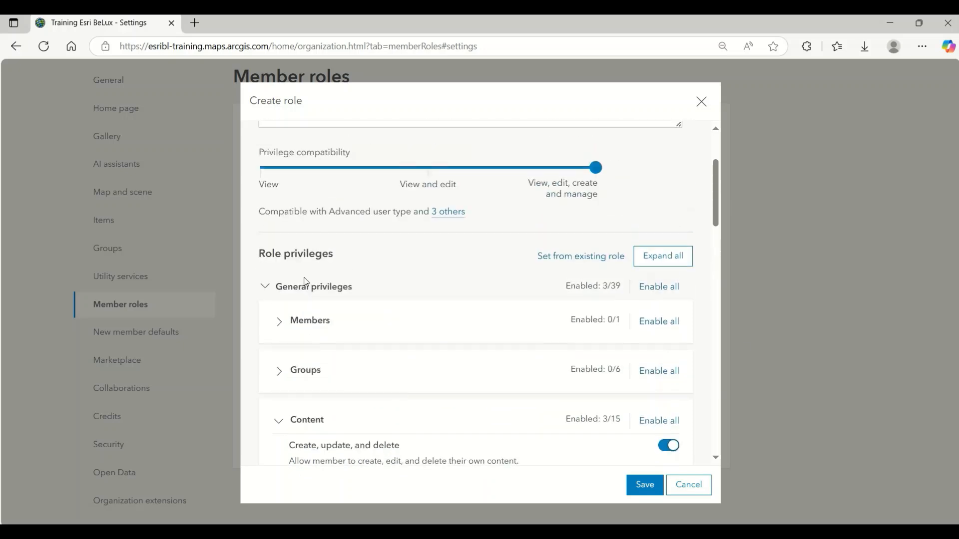
{"action": "left_click", "coordinate": [275, 288]}
{"action": "scroll", "coordinate": [269, 283], "scroll_direction": "down", "scroll_amount": 1}
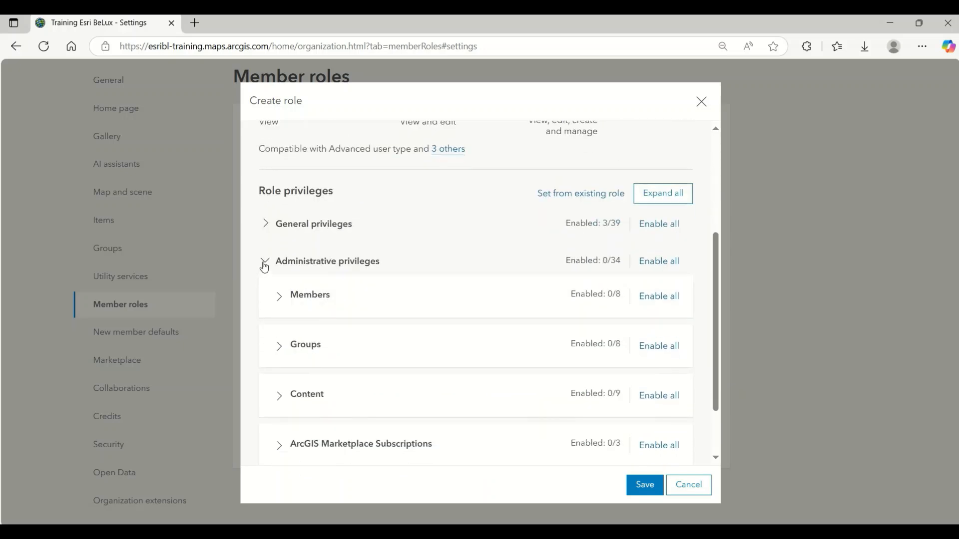
{"action": "left_click", "coordinate": [264, 262]}
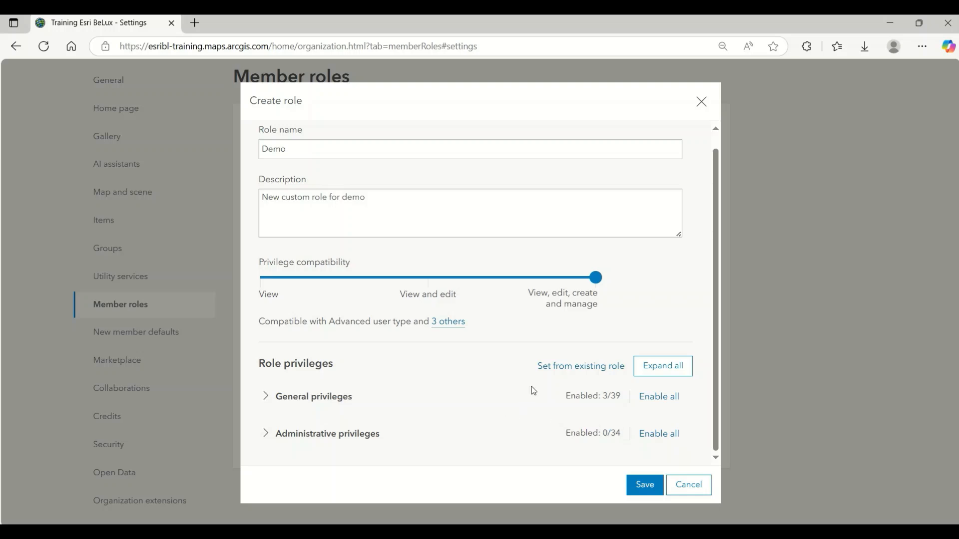
Step: Set the role privileges from an existing role by importing the settings of Publisher
{"action": "left_click", "coordinate": [560, 372]}
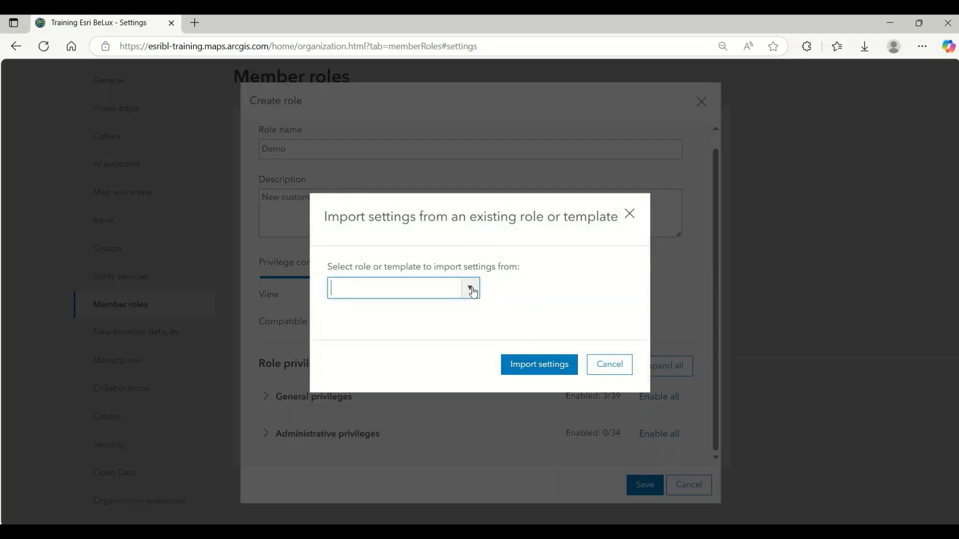
{"action": "left_click", "coordinate": [470, 289]}
{"action": "scroll", "coordinate": [407, 340], "scroll_direction": "down", "scroll_amount": 1}
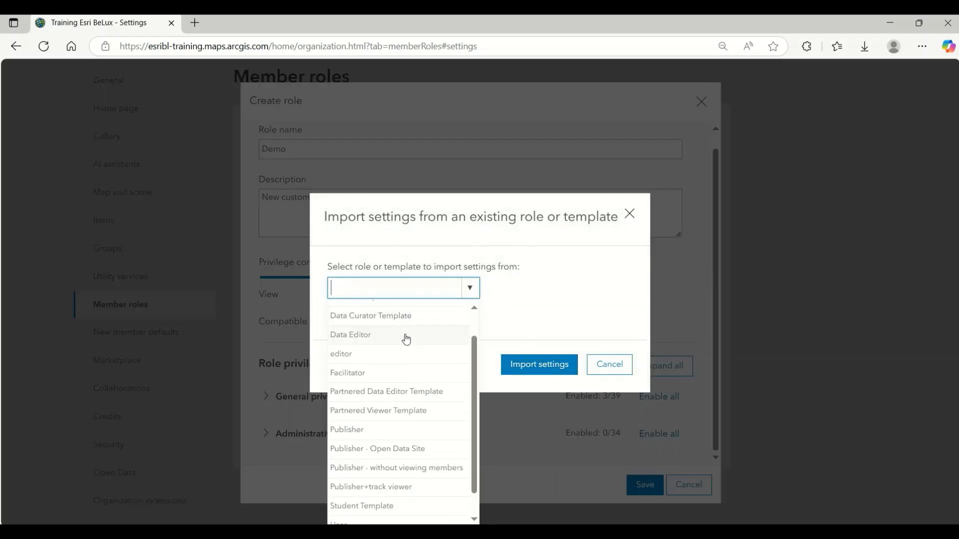
{"action": "scroll", "coordinate": [406, 339], "scroll_direction": "down", "scroll_amount": 1}
{"action": "left_click", "coordinate": [378, 409]}
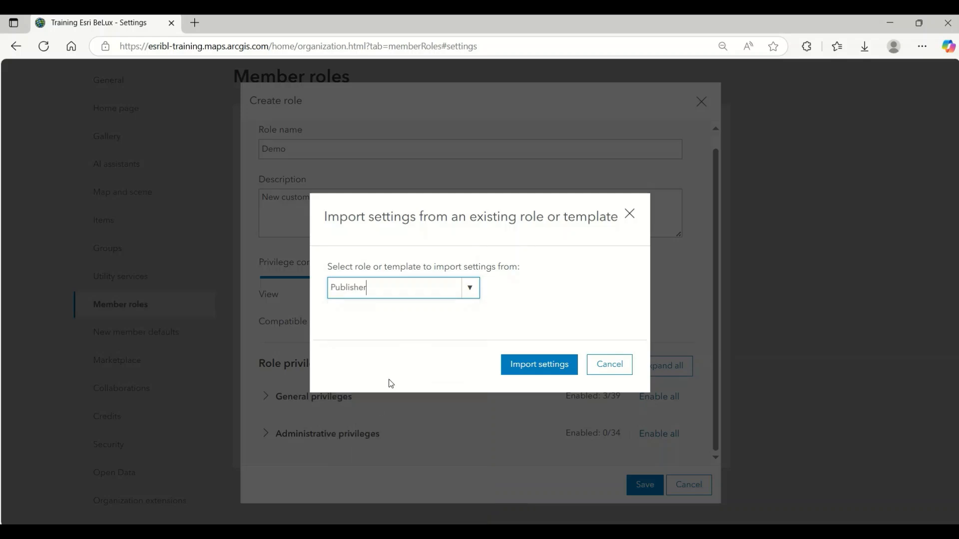
{"action": "left_click", "coordinate": [528, 369]}
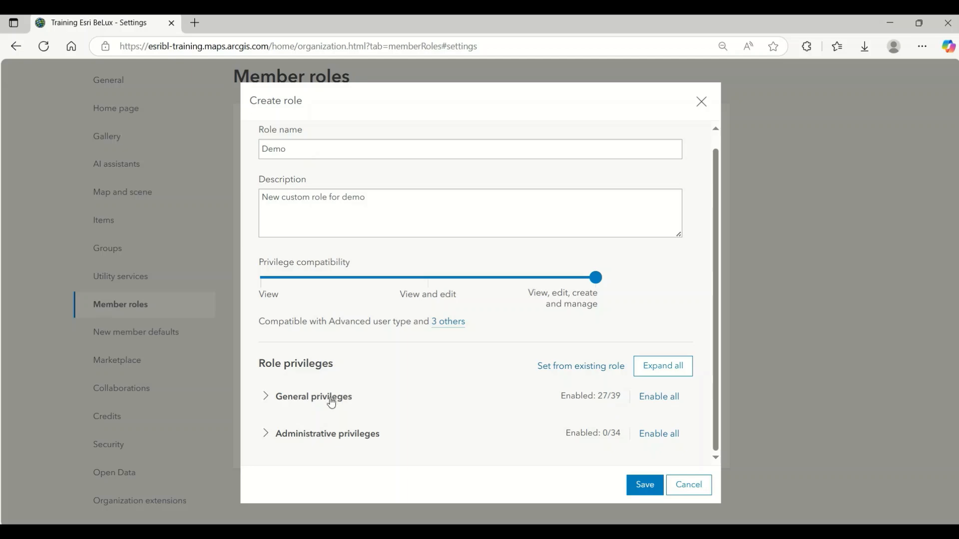
Step: Enable the Create and edit notebooks and Schedule notebooks privileges under the general Content privileges
{"action": "left_click", "coordinate": [266, 402]}
{"action": "scroll", "coordinate": [375, 343], "scroll_direction": "down", "scroll_amount": 8}
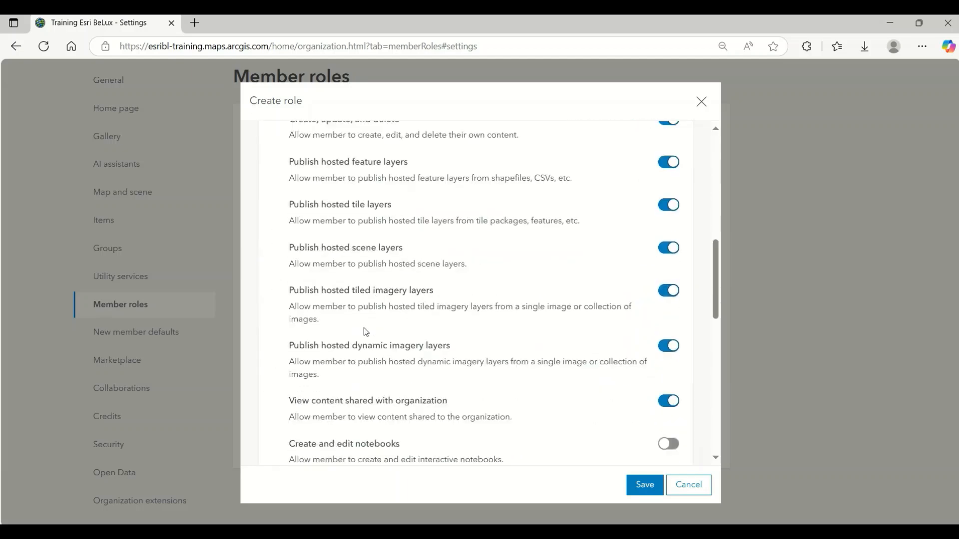
{"action": "scroll", "coordinate": [366, 332], "scroll_direction": "down", "scroll_amount": 4}
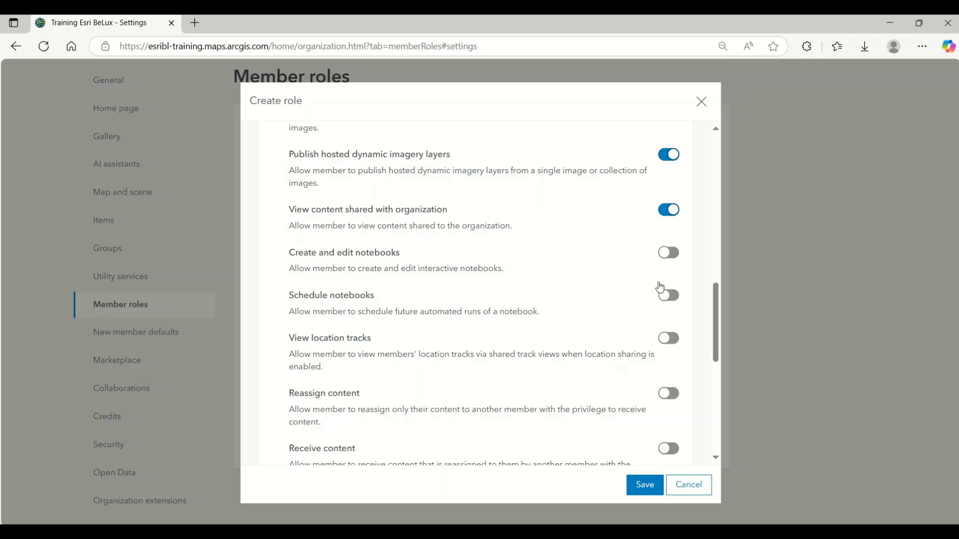
{"action": "left_click", "coordinate": [668, 252]}
{"action": "left_click", "coordinate": [667, 294]}
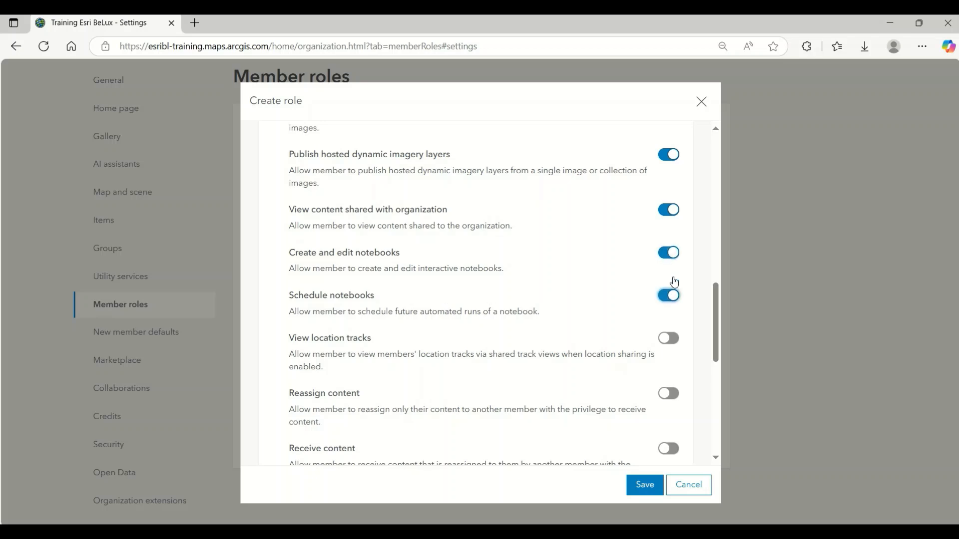
Step: Disable publishing of hosted dynamic imagery layers and hosted tiled imagery layers, and save the new role
{"action": "left_click", "coordinate": [668, 154]}
{"action": "scroll", "coordinate": [665, 167], "scroll_direction": "up", "scroll_amount": 1}
{"action": "left_click", "coordinate": [667, 162]}
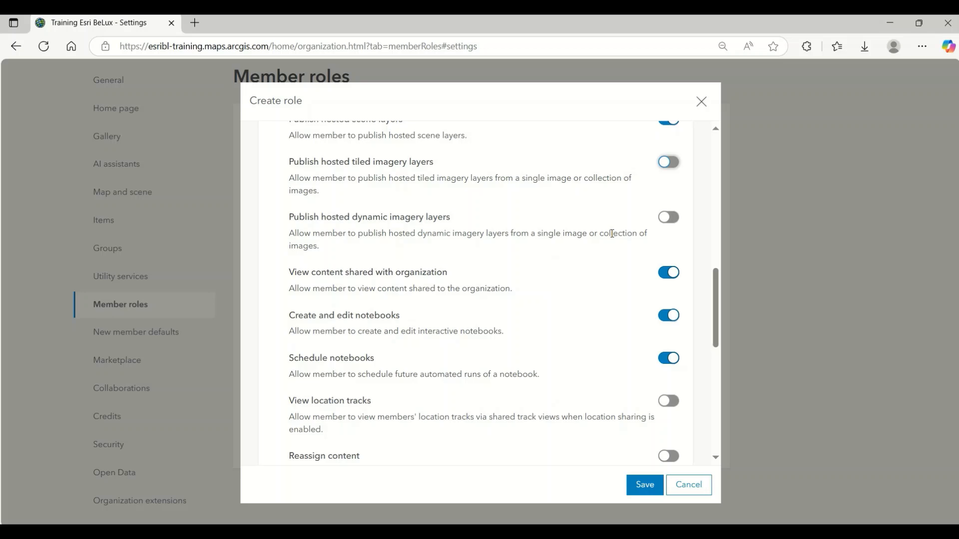
{"action": "left_click", "coordinate": [645, 493]}
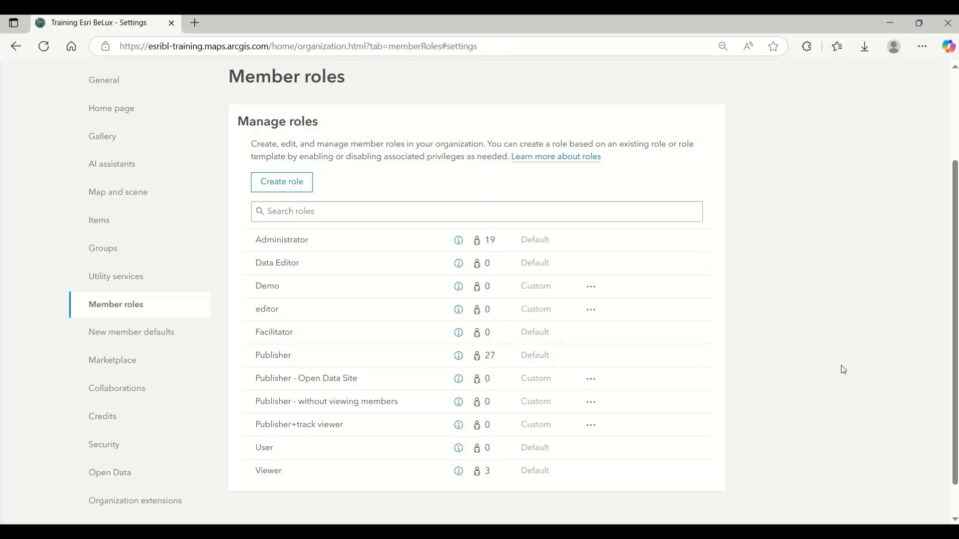
Step: Open the organization's member list and set the user type of the first member with the Viewer type to Creator
{"action": "scroll", "coordinate": [840, 364], "scroll_direction": "up", "scroll_amount": 2}
{"action": "left_click", "coordinate": [651, 118]}
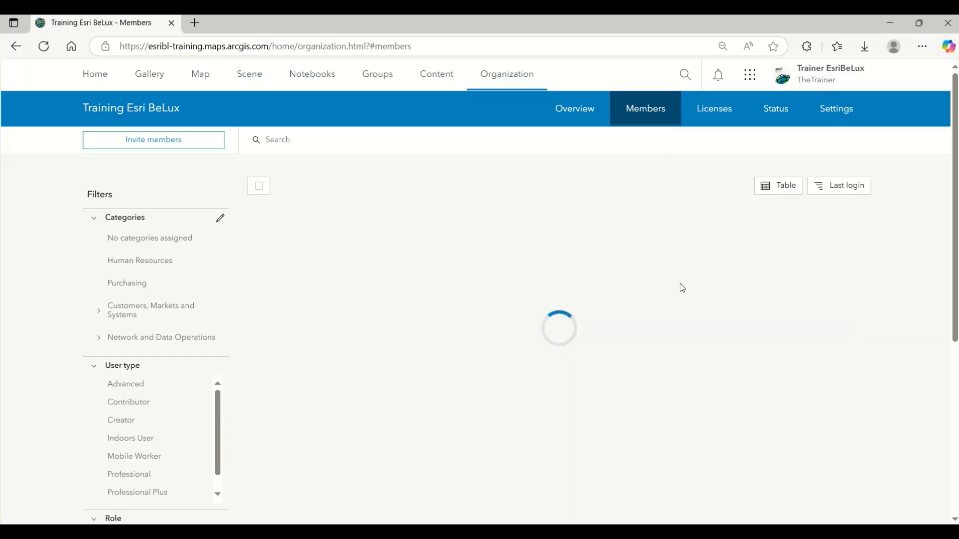
{"action": "scroll", "coordinate": [682, 288], "scroll_direction": "down", "scroll_amount": 12}
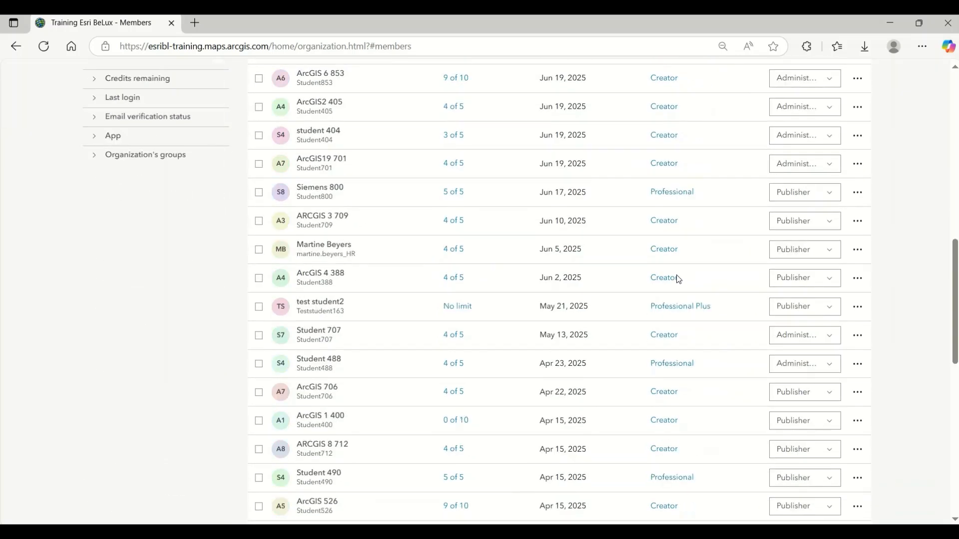
{"action": "scroll", "coordinate": [678, 279], "scroll_direction": "down", "scroll_amount": 15}
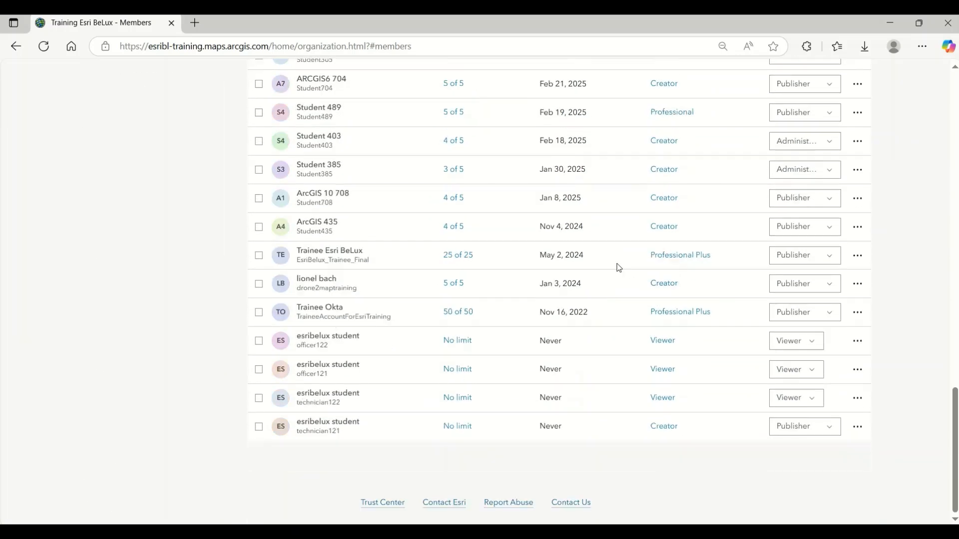
{"action": "left_click", "coordinate": [660, 341]}
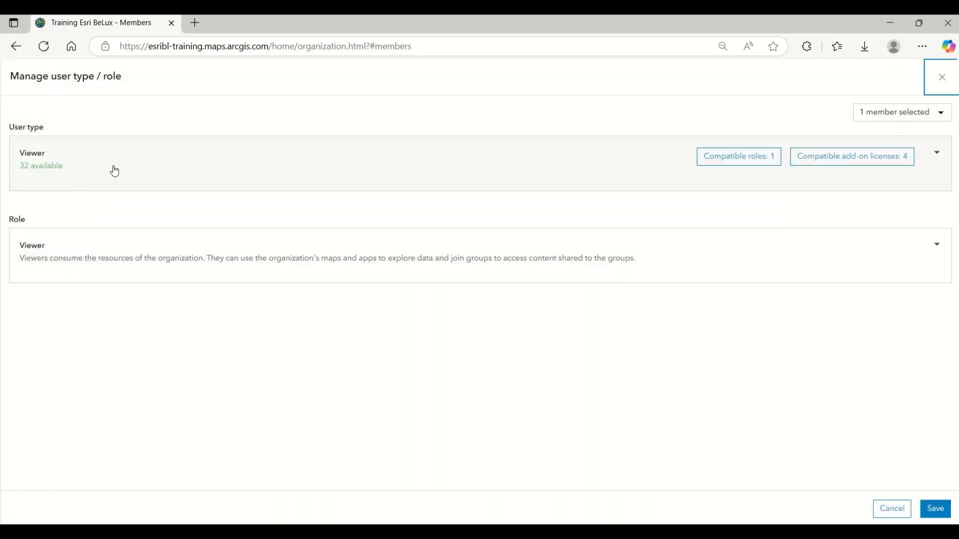
{"action": "left_click", "coordinate": [123, 170]}
{"action": "scroll", "coordinate": [113, 335], "scroll_direction": "up", "scroll_amount": 5}
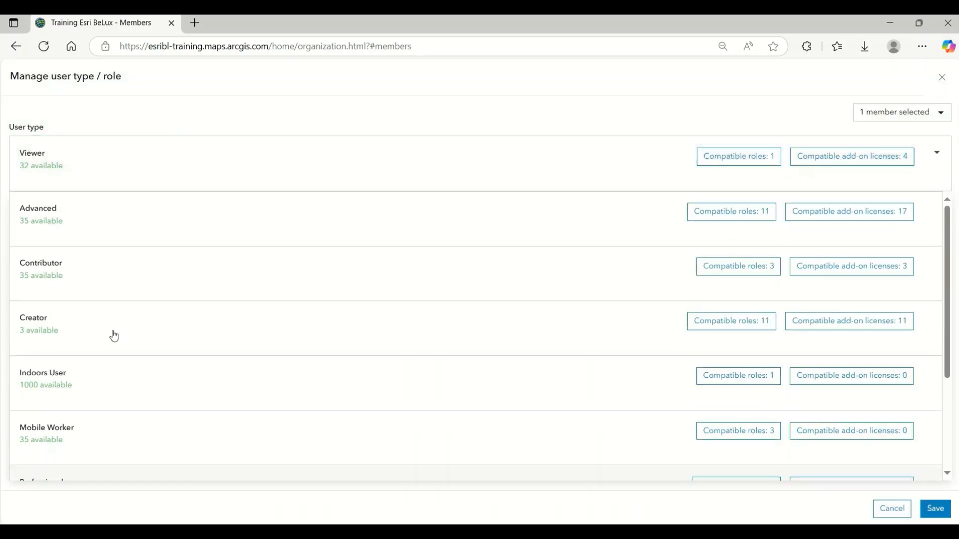
{"action": "left_click", "coordinate": [105, 341]}
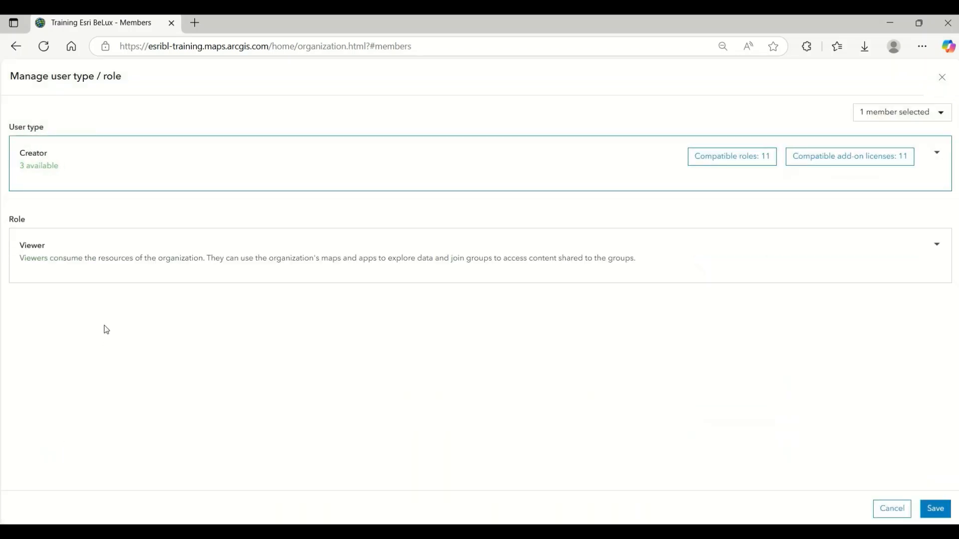
Step: Assign the custom Demo role to the selected member and save the user type and role changes
{"action": "left_click", "coordinate": [252, 260]}
{"action": "left_click", "coordinate": [80, 410]}
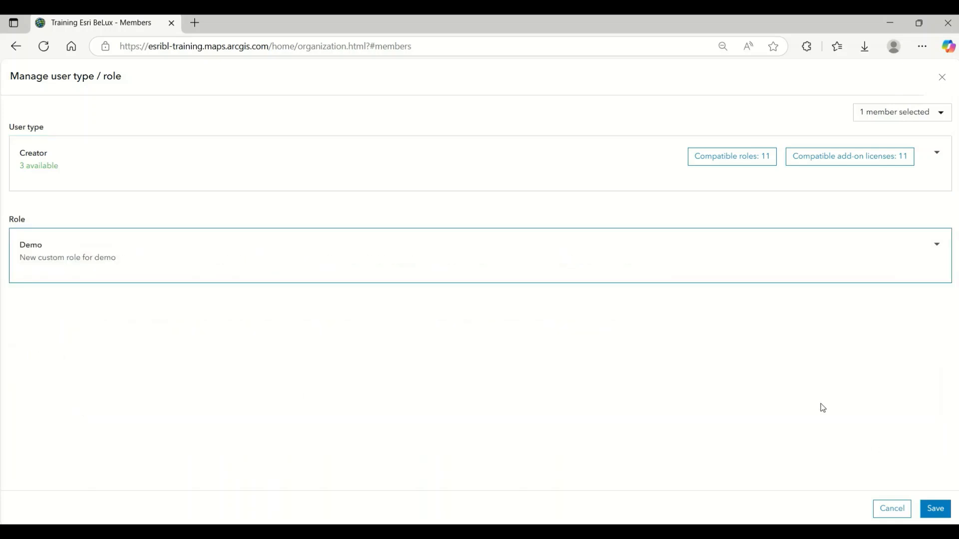
{"action": "left_click", "coordinate": [930, 508]}
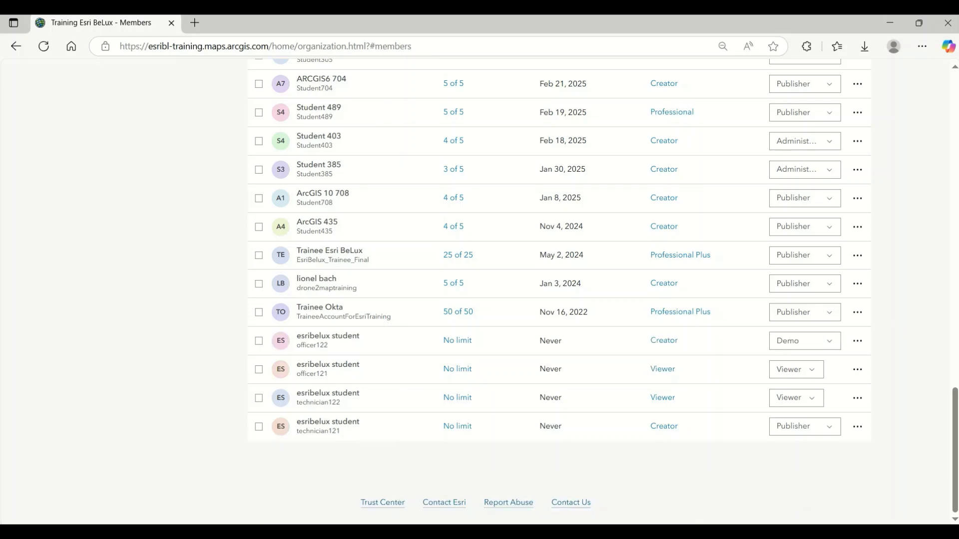
Step: Open the organization's license overview and look through the add-on licenses, from ArcGIS Pro to the ArcGIS Runtime extensions
{"action": "scroll", "coordinate": [132, 298], "scroll_direction": "up", "scroll_amount": 15}
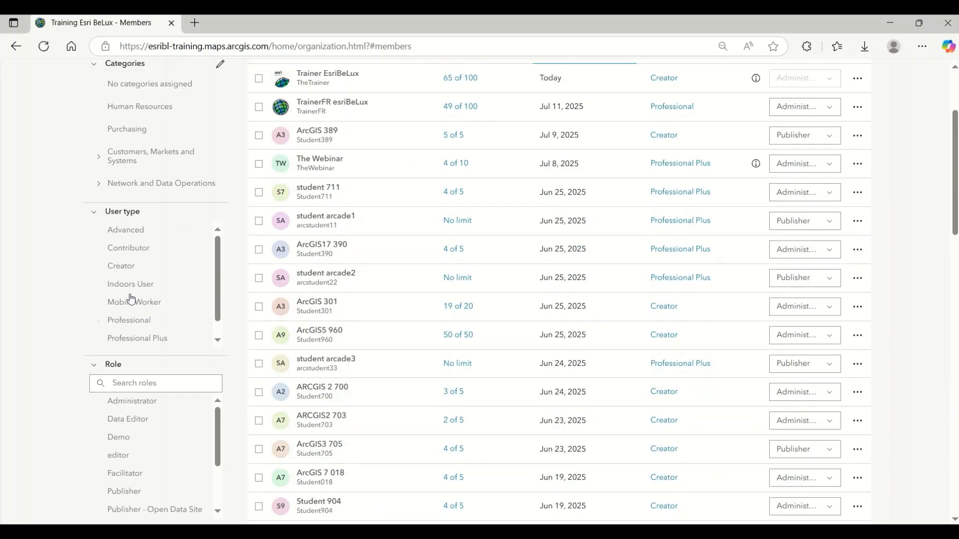
{"action": "scroll", "coordinate": [131, 299], "scroll_direction": "up", "scroll_amount": 3}
{"action": "left_click", "coordinate": [715, 108]}
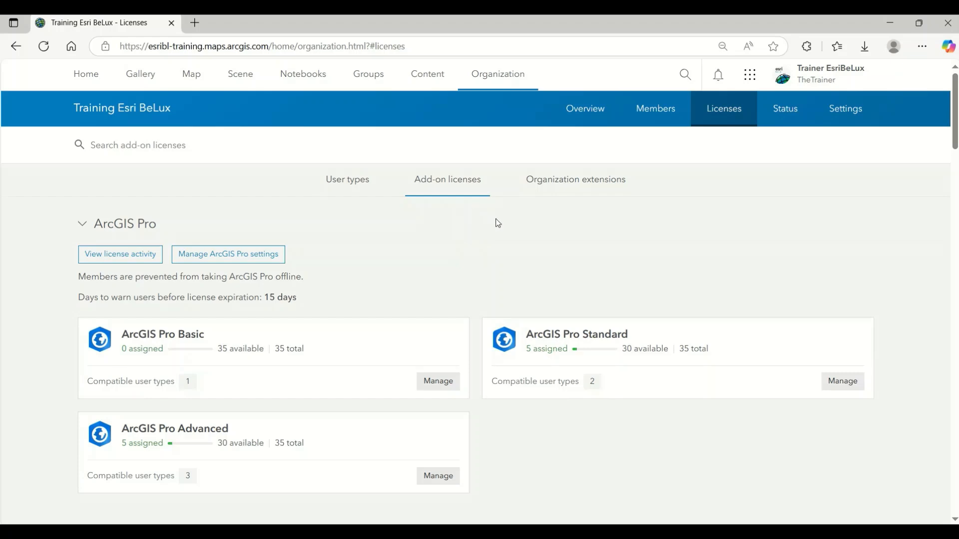
{"action": "scroll", "coordinate": [498, 223], "scroll_direction": "down", "scroll_amount": 20}
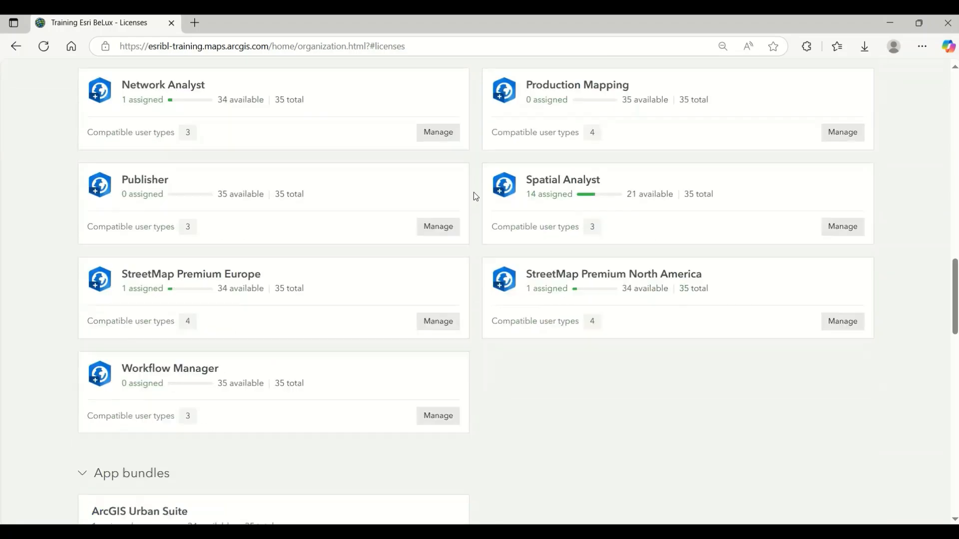
{"action": "scroll", "coordinate": [474, 193], "scroll_direction": "down", "scroll_amount": 15}
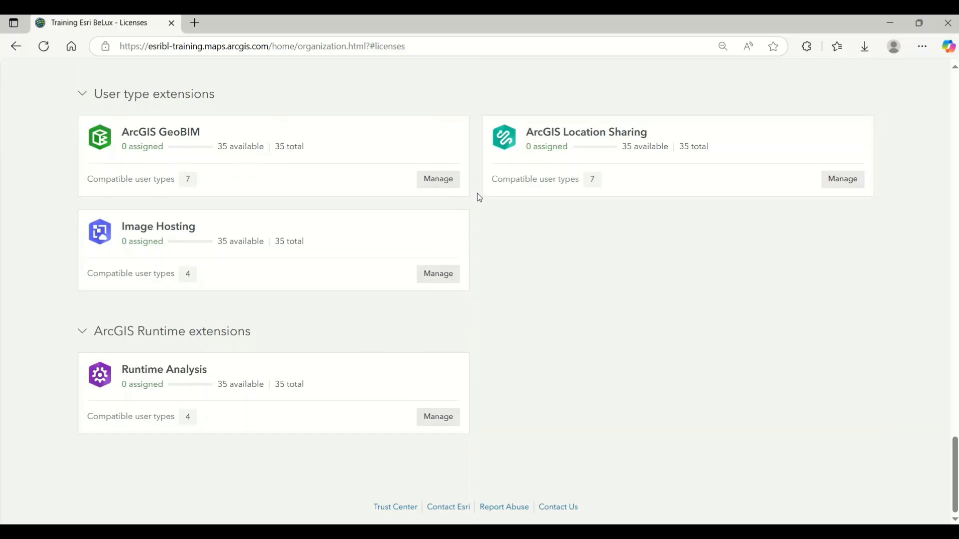
{"action": "scroll", "coordinate": [478, 195], "scroll_direction": "up", "scroll_amount": 20}
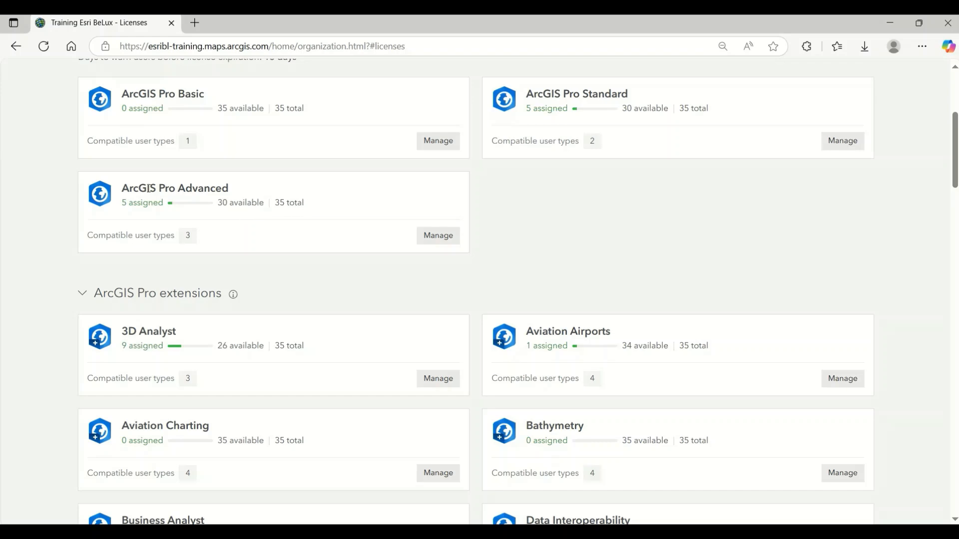
{"action": "scroll", "coordinate": [51, 190], "scroll_direction": "up", "scroll_amount": 1}
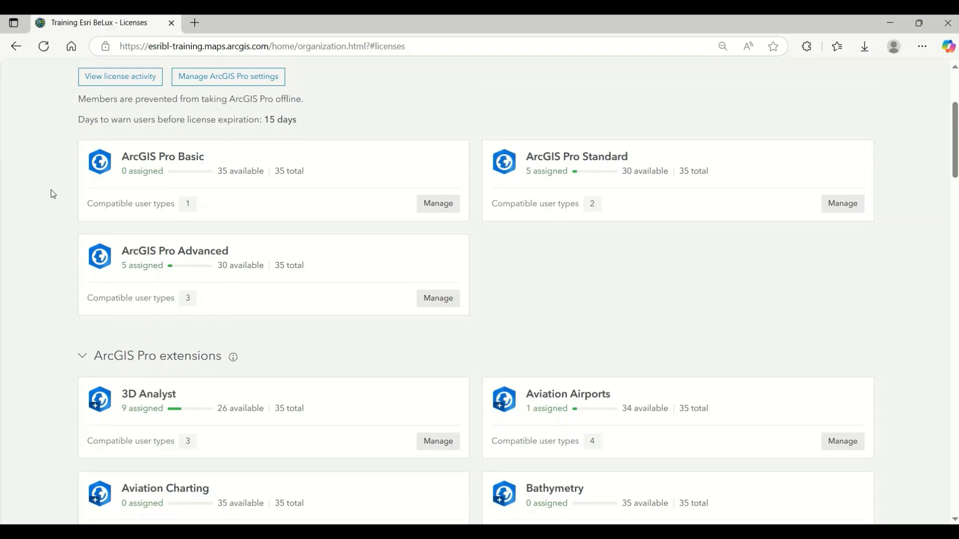
{"action": "scroll", "coordinate": [50, 189], "scroll_direction": "up", "scroll_amount": 1}
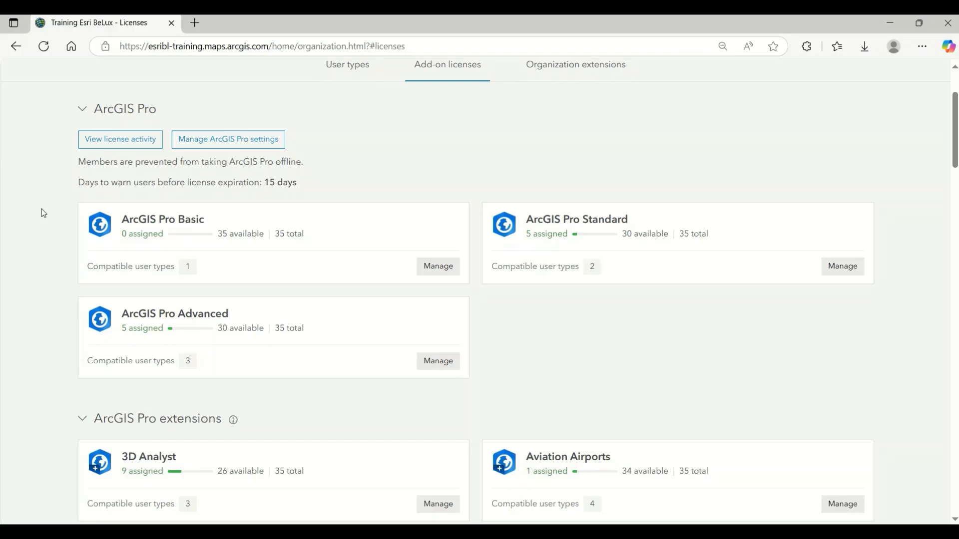
Step: Check which user types are compatible with the 3D Analyst and Aviation Airports extensions of ArcGIS Pro
{"action": "scroll", "coordinate": [63, 218], "scroll_direction": "down", "scroll_amount": 5}
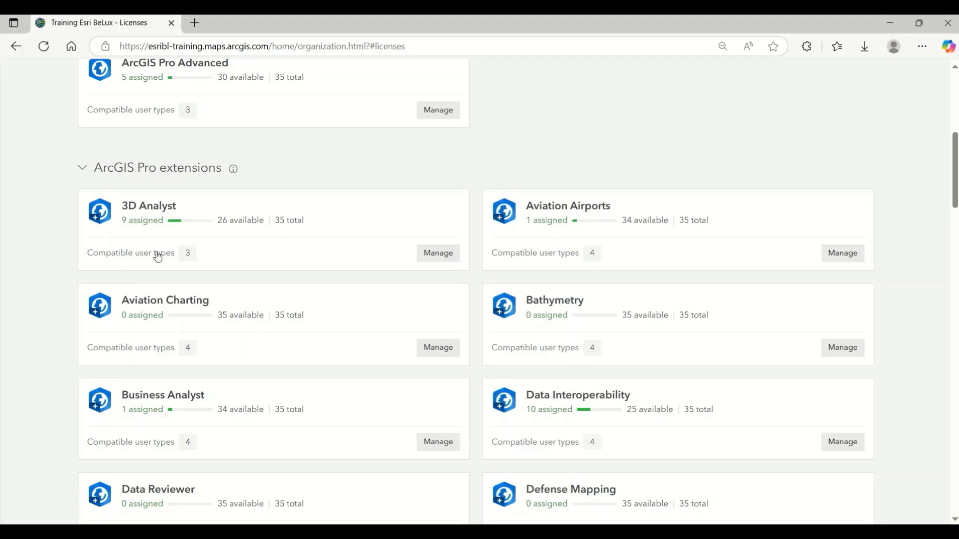
{"action": "scroll", "coordinate": [160, 201], "scroll_direction": "down", "scroll_amount": 1}
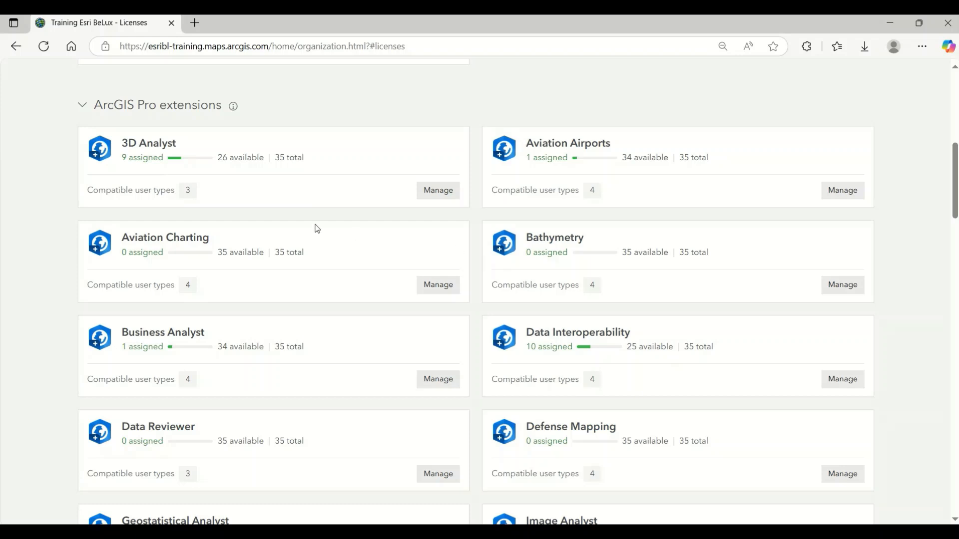
{"action": "left_click", "coordinate": [129, 195]}
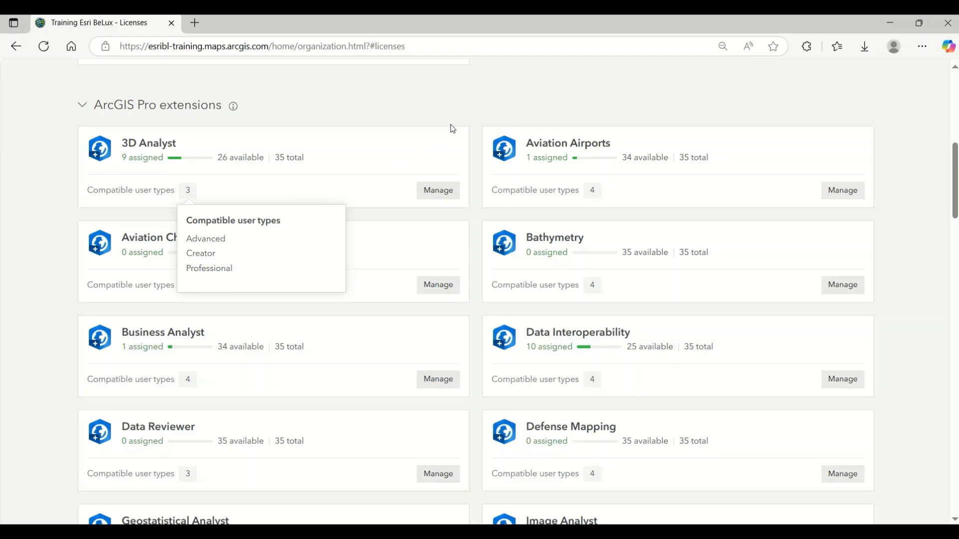
{"action": "left_click", "coordinate": [456, 110]}
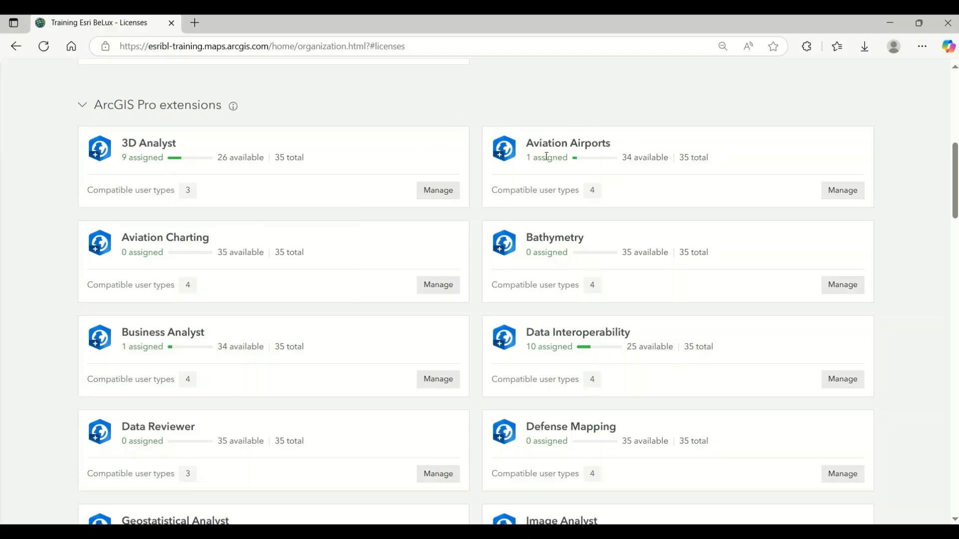
{"action": "left_click", "coordinate": [545, 194]}
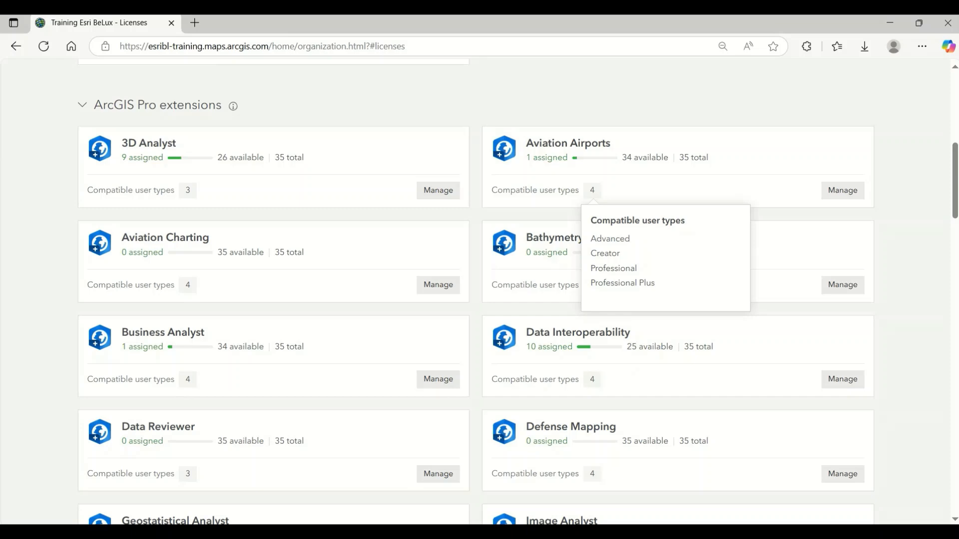
Step: Review the remaining add-on licenses: app bundles, applications, user type extensions and ArcGIS Runtime extensions
{"action": "scroll", "coordinate": [15, 202], "scroll_direction": "down", "scroll_amount": 15}
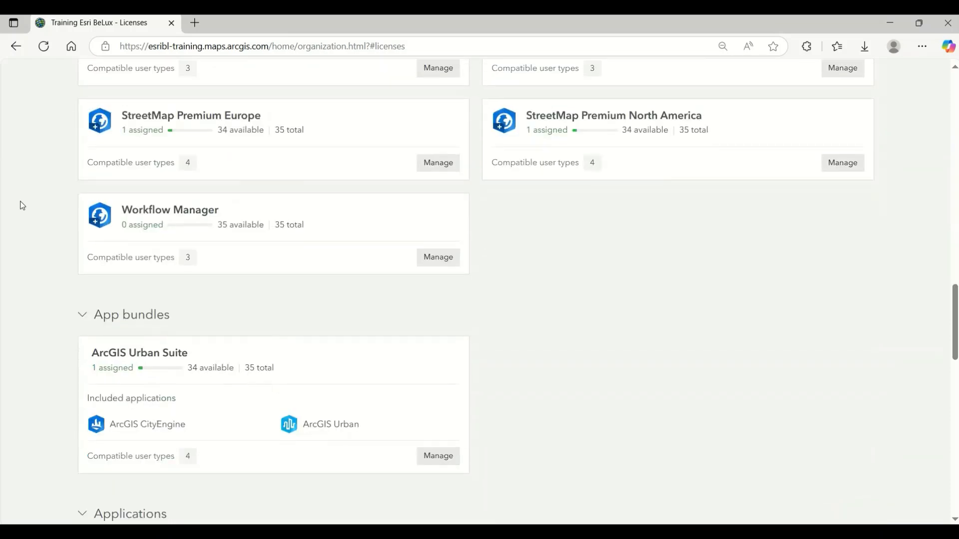
{"action": "scroll", "coordinate": [22, 206], "scroll_direction": "down", "scroll_amount": 4}
{"action": "scroll", "coordinate": [22, 205], "scroll_direction": "down", "scroll_amount": 10}
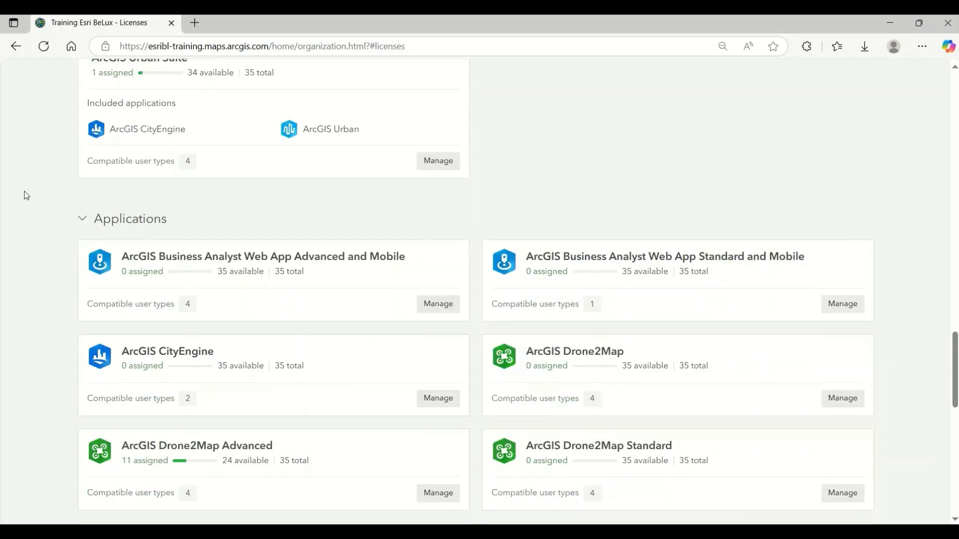
{"action": "scroll", "coordinate": [23, 193], "scroll_direction": "down", "scroll_amount": 5}
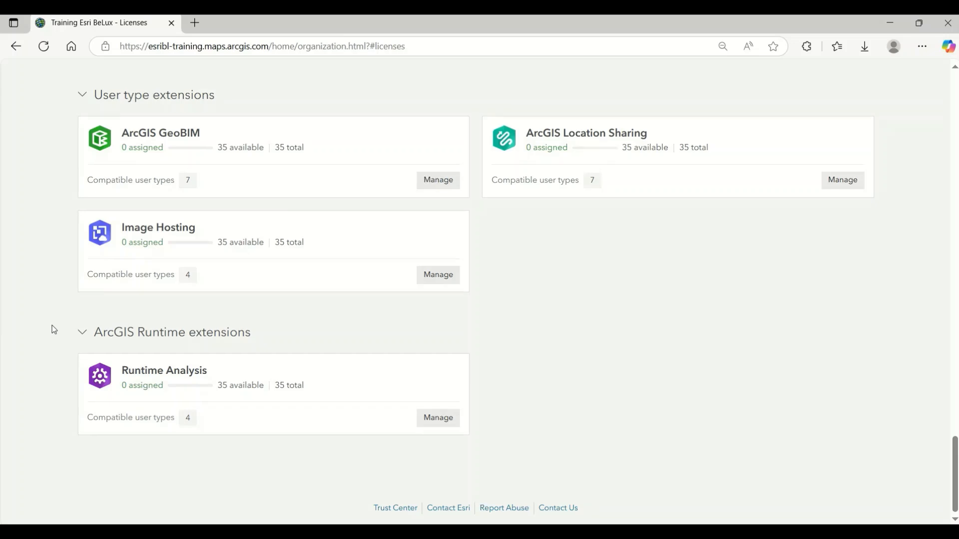
{"action": "scroll", "coordinate": [50, 322], "scroll_direction": "up", "scroll_amount": 20}
{"action": "scroll", "coordinate": [42, 319], "scroll_direction": "up", "scroll_amount": 10}
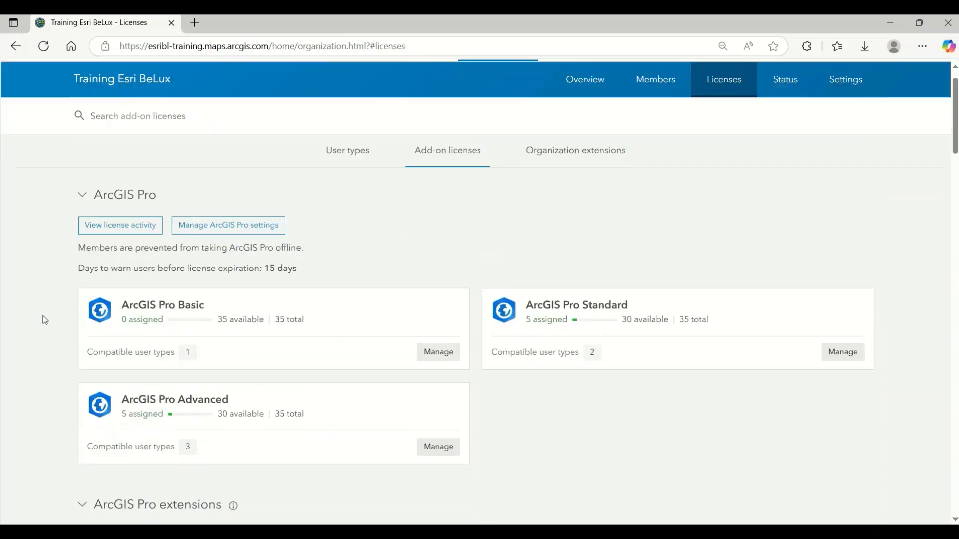
Step: Show the licenses by user type and examine the licenses included with Indoors User and Advanced
{"action": "left_click", "coordinate": [329, 183]}
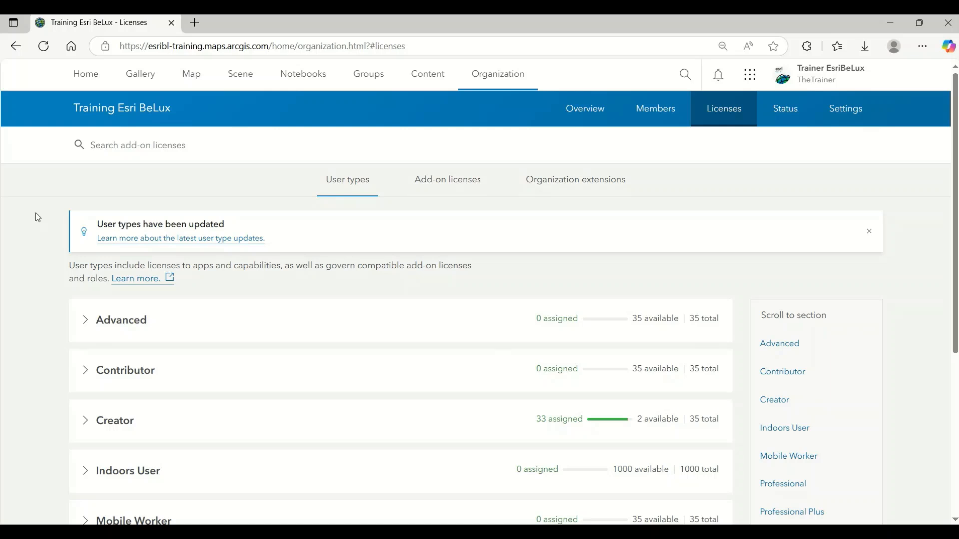
{"action": "scroll", "coordinate": [35, 215], "scroll_direction": "down", "scroll_amount": 3}
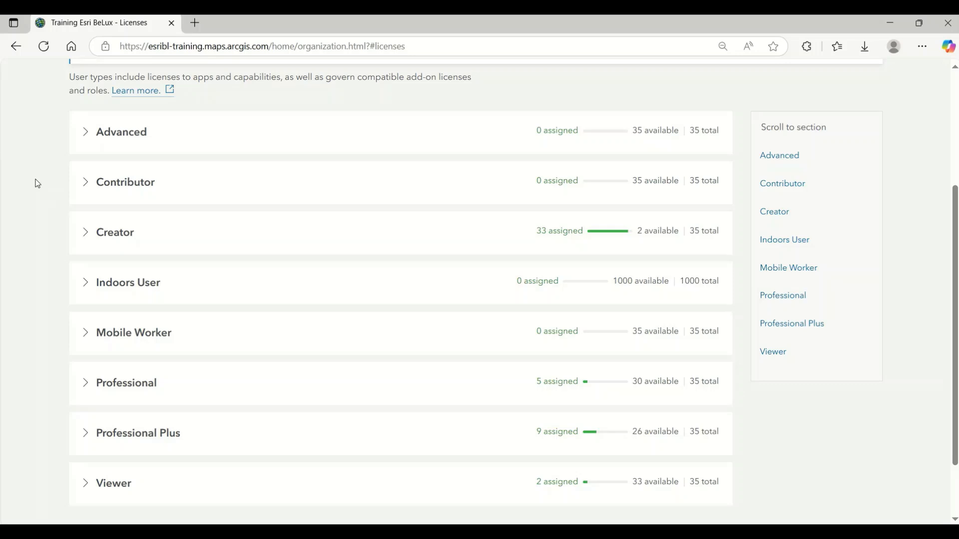
{"action": "left_click", "coordinate": [84, 284]}
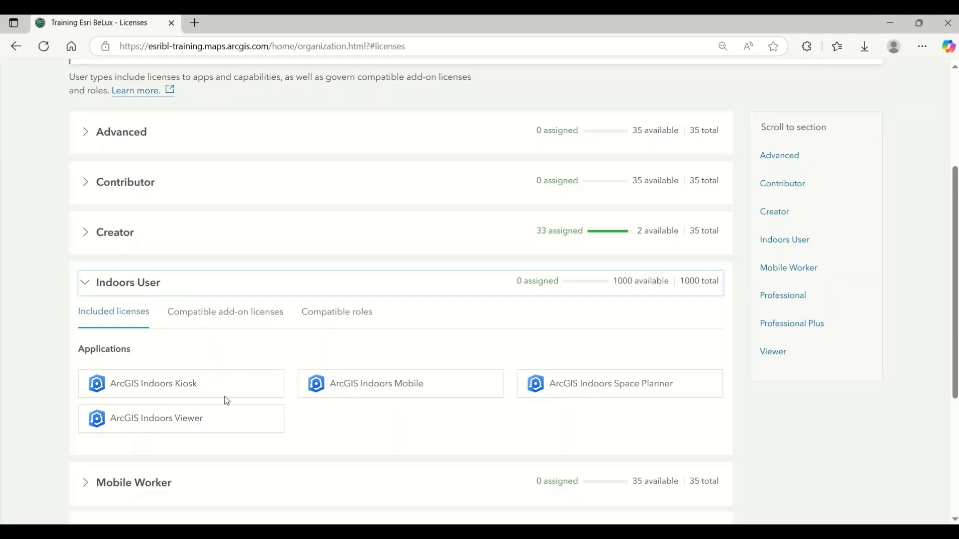
{"action": "left_click", "coordinate": [85, 283]}
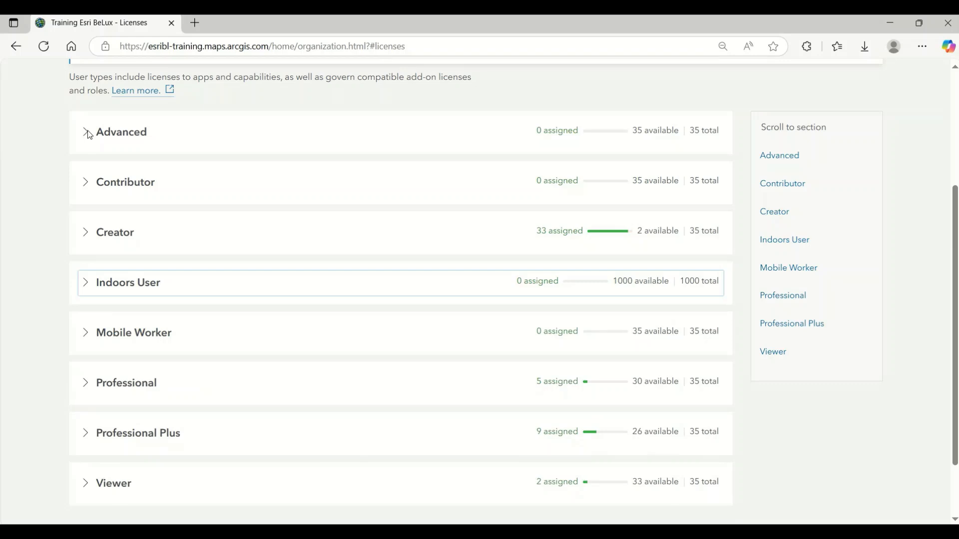
{"action": "left_click", "coordinate": [87, 132]}
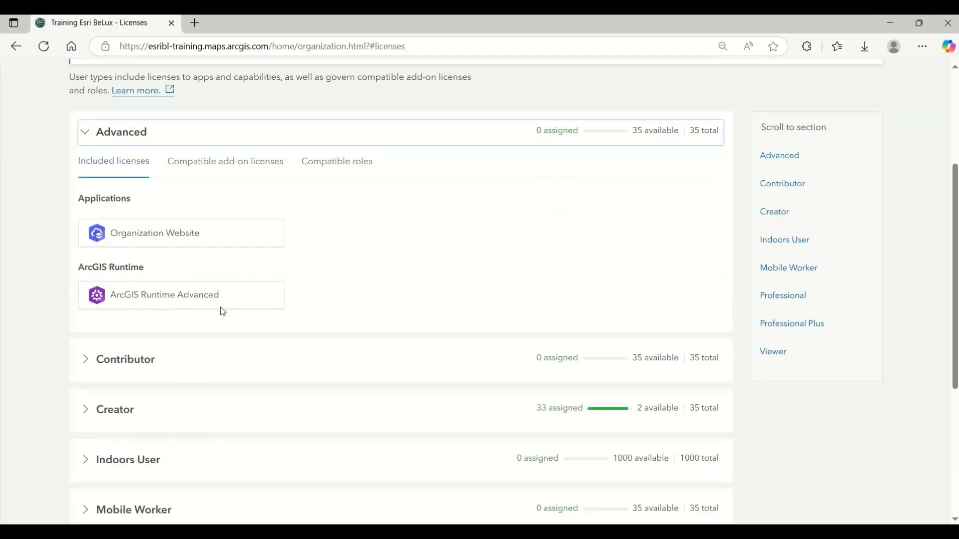
{"action": "left_click", "coordinate": [86, 133]}
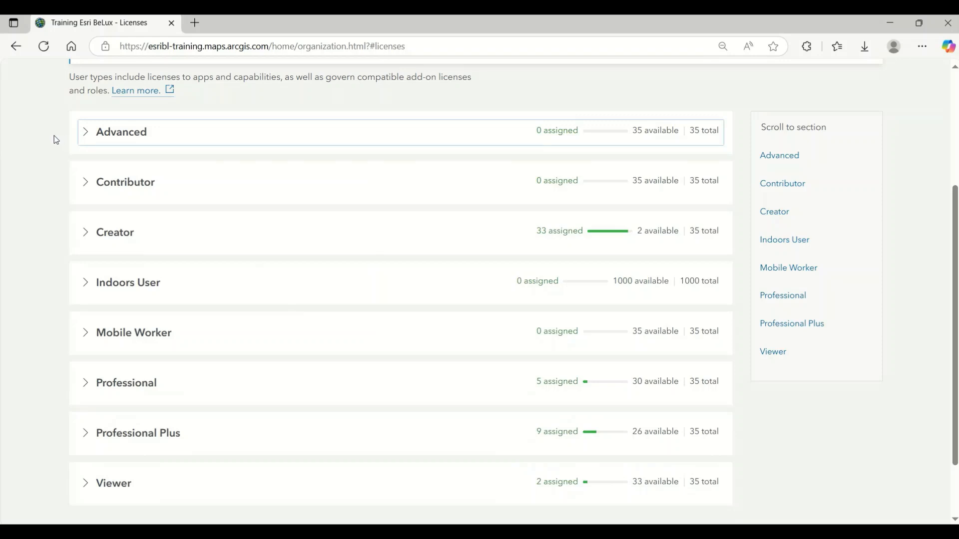
Step: Examine the licenses included with the Creator user type, from ArcGIS Pro and the app bundles to capabilities and ArcGIS Runtime
{"action": "scroll", "coordinate": [44, 145], "scroll_direction": "down", "scroll_amount": 2}
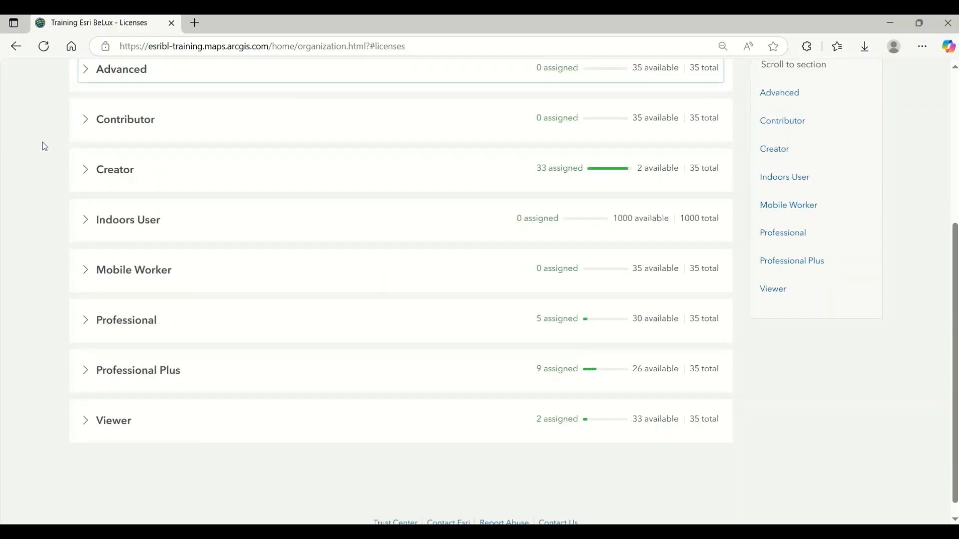
{"action": "scroll", "coordinate": [43, 155], "scroll_direction": "up", "scroll_amount": 2}
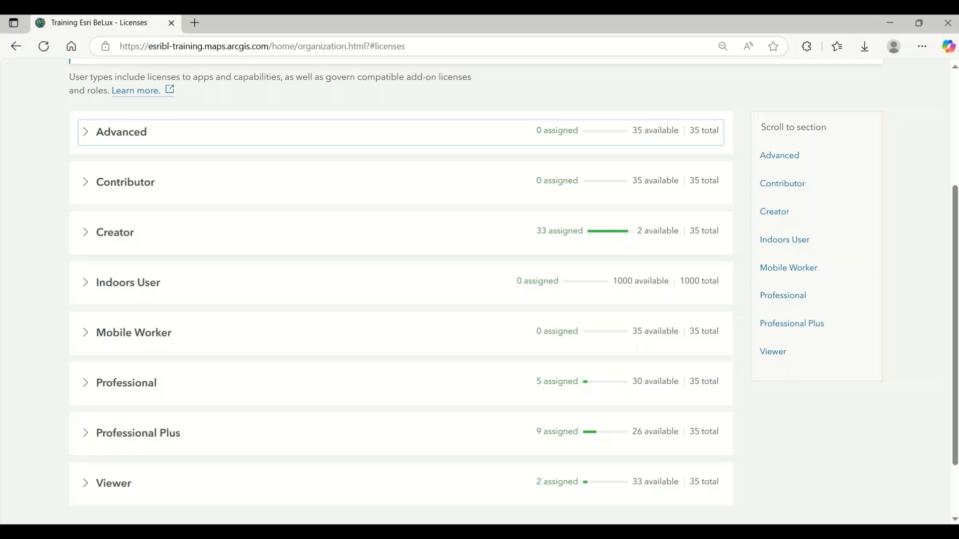
{"action": "left_click", "coordinate": [85, 231]}
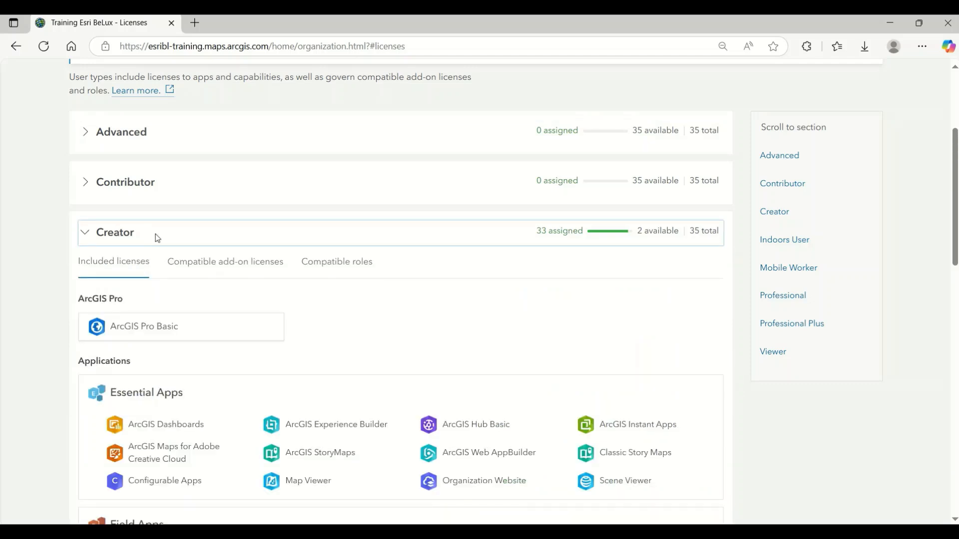
{"action": "scroll", "coordinate": [154, 235], "scroll_direction": "down", "scroll_amount": 1}
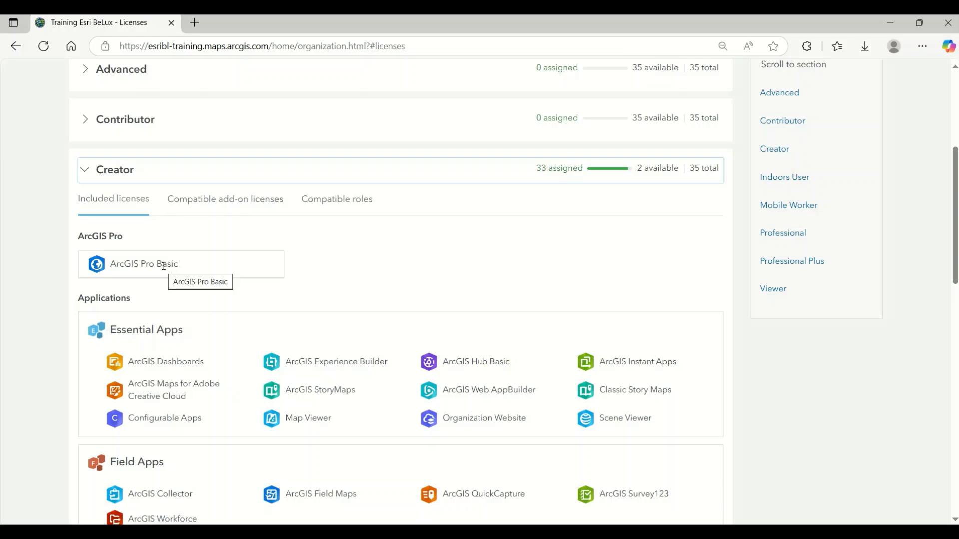
{"action": "scroll", "coordinate": [165, 263], "scroll_direction": "down", "scroll_amount": 1}
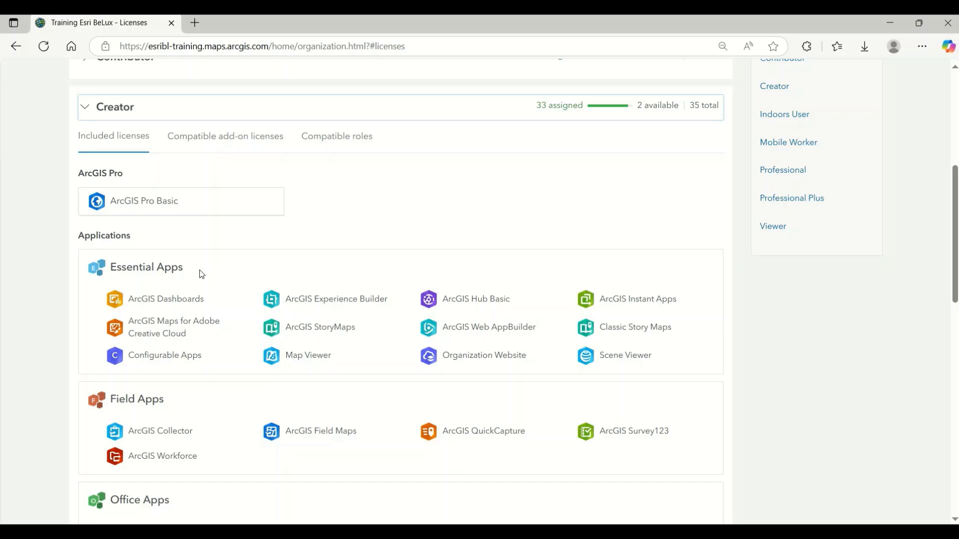
{"action": "scroll", "coordinate": [201, 274], "scroll_direction": "down", "scroll_amount": 1}
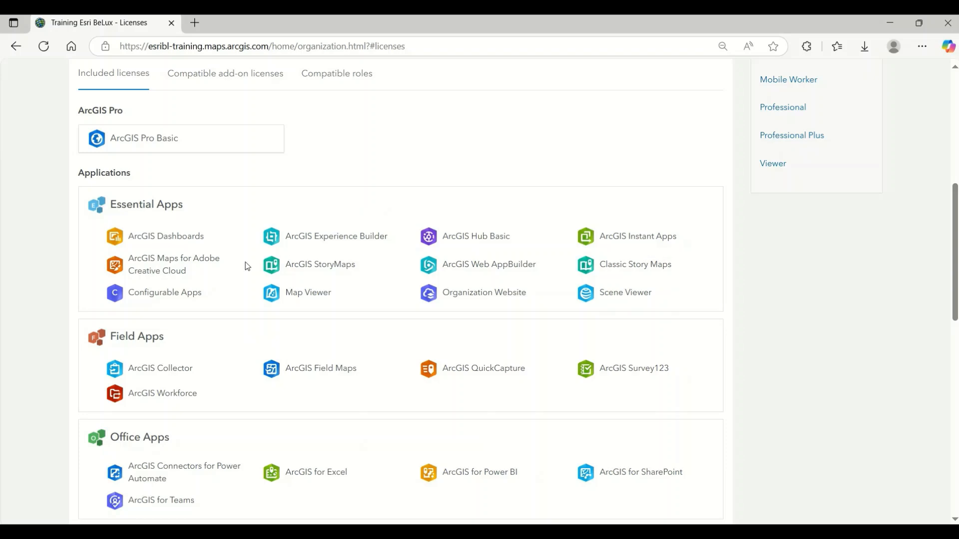
{"action": "scroll", "coordinate": [184, 241], "scroll_direction": "down", "scroll_amount": 3}
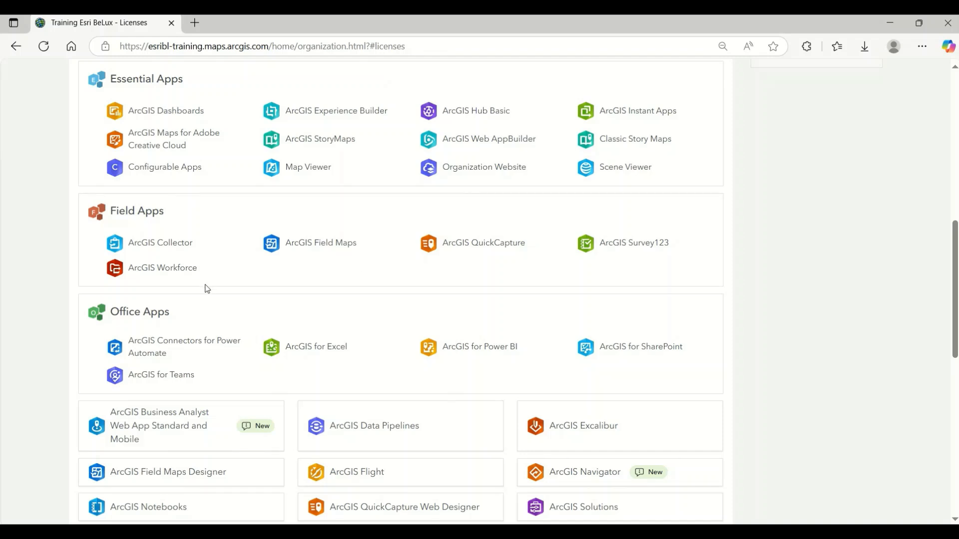
{"action": "scroll", "coordinate": [206, 289], "scroll_direction": "down", "scroll_amount": 1}
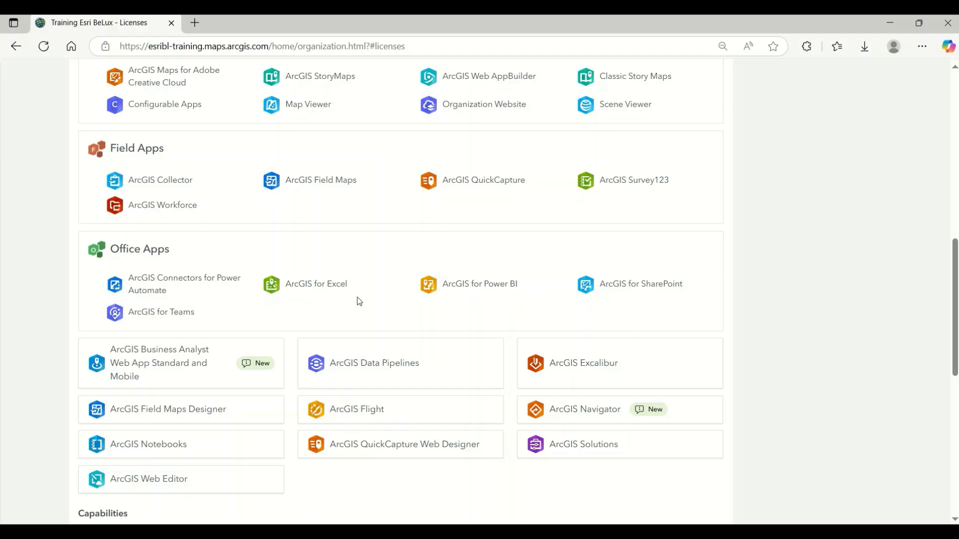
{"action": "scroll", "coordinate": [209, 310], "scroll_direction": "down", "scroll_amount": 2}
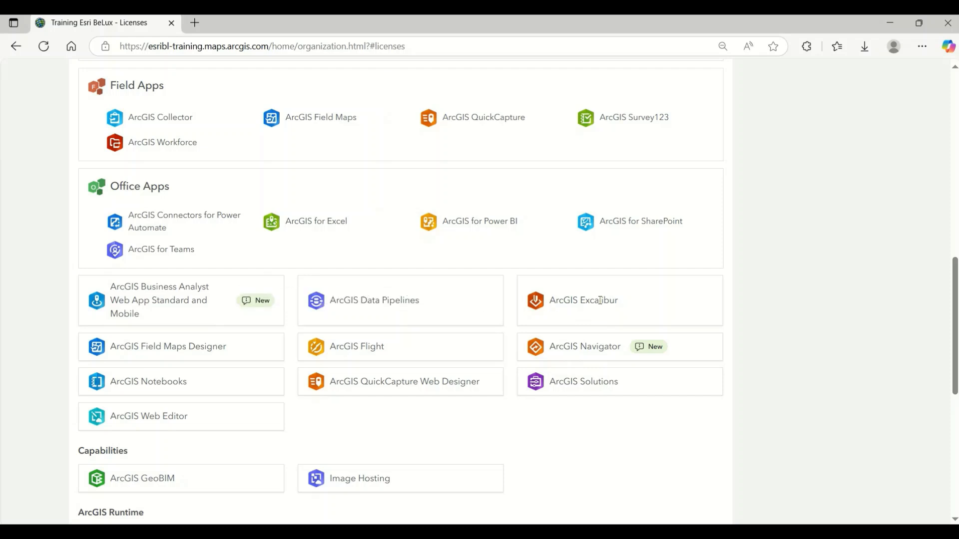
{"action": "scroll", "coordinate": [550, 308], "scroll_direction": "down", "scroll_amount": 1}
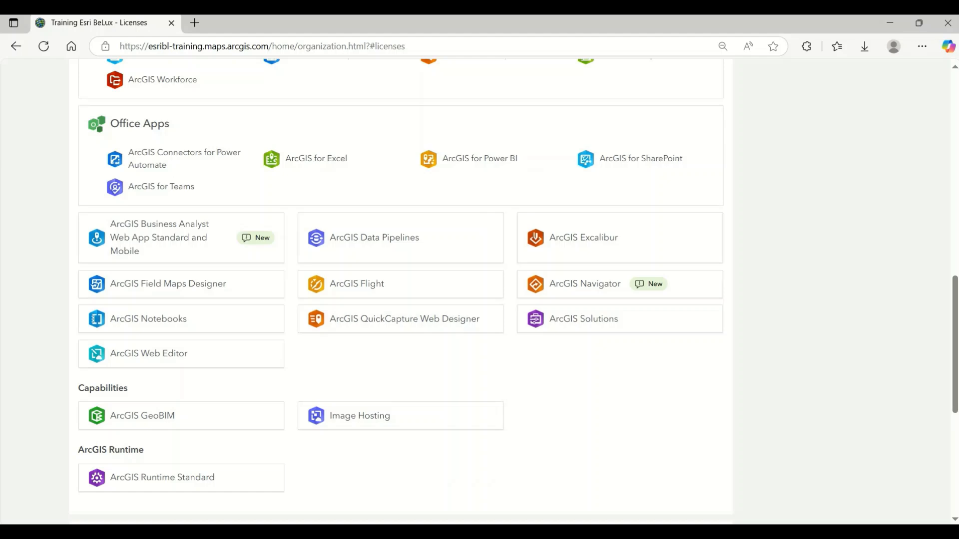
{"action": "scroll", "coordinate": [477, 272], "scroll_direction": "up", "scroll_amount": 8}
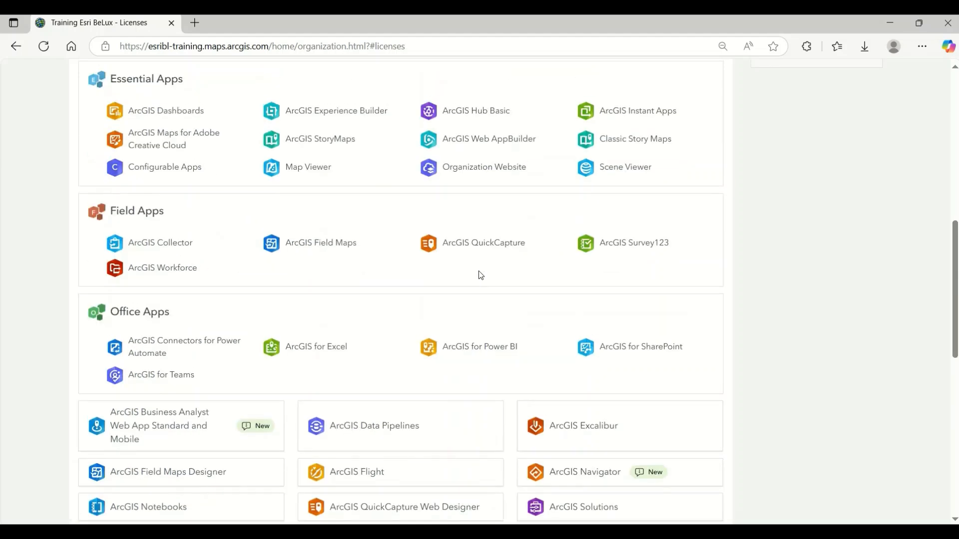
{"action": "scroll", "coordinate": [495, 276], "scroll_direction": "up", "scroll_amount": 5}
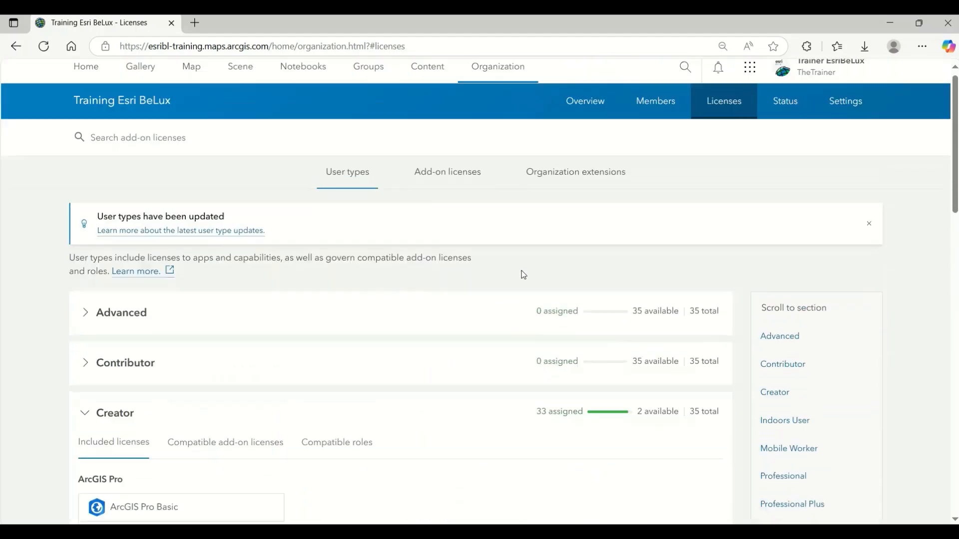
Step: Look through the apps offered in the app launcher and close it again
{"action": "left_click", "coordinate": [749, 75]}
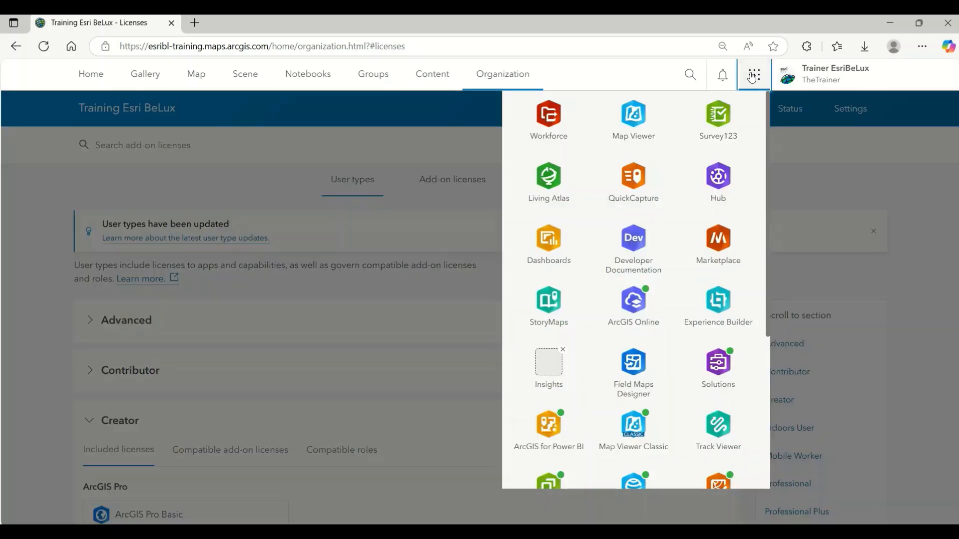
{"action": "scroll", "coordinate": [717, 185], "scroll_direction": "down", "scroll_amount": 5}
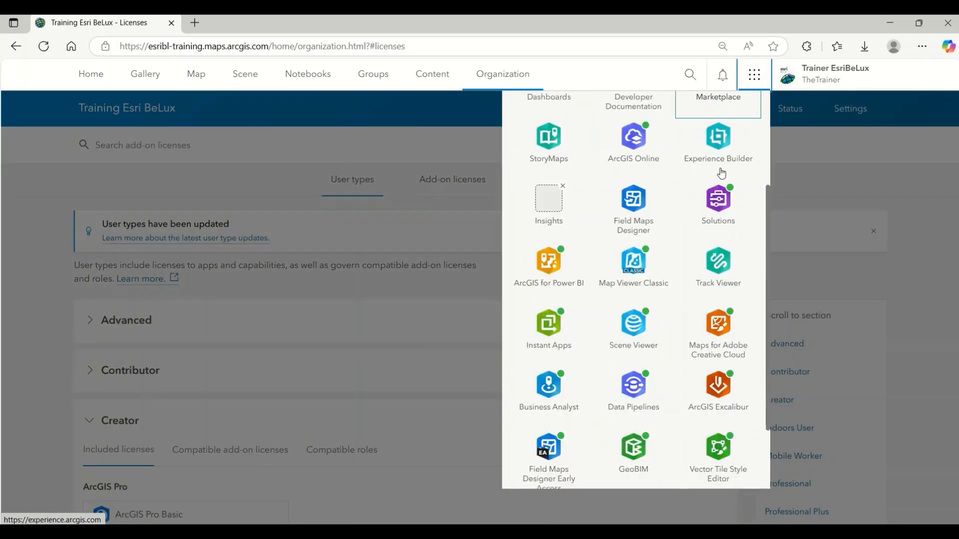
{"action": "scroll", "coordinate": [717, 210], "scroll_direction": "up", "scroll_amount": 5}
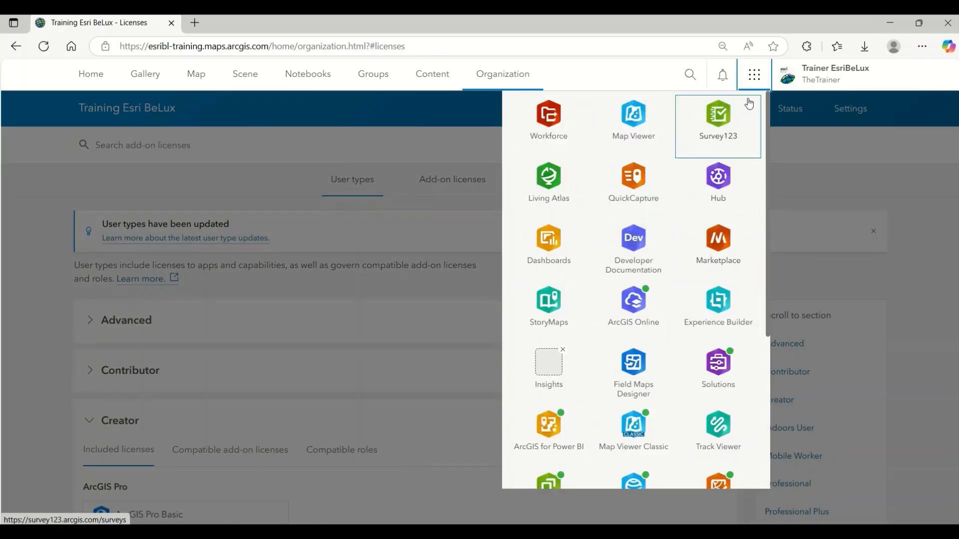
{"action": "left_click", "coordinate": [753, 79]}
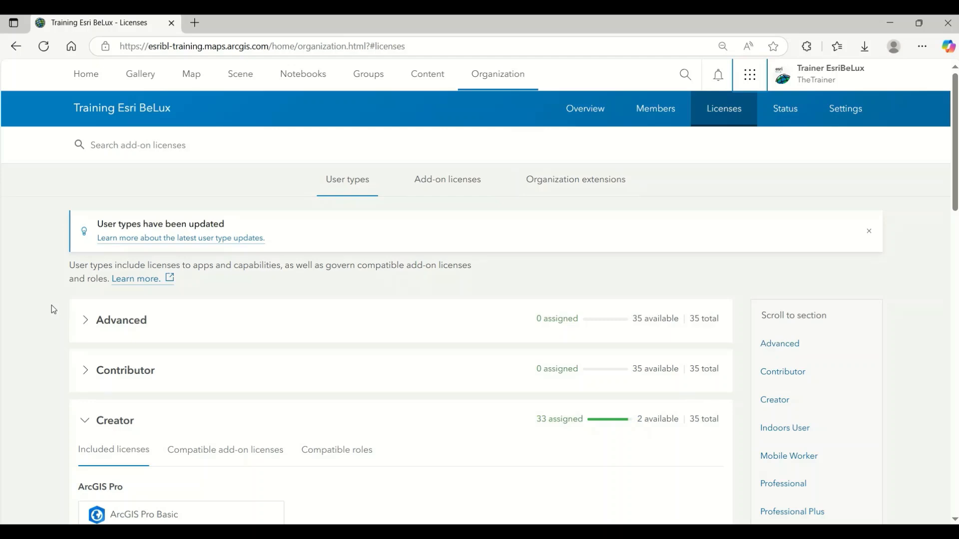
Step: Check the add-on licenses compatible with the Creator user type and collapse its section
{"action": "scroll", "coordinate": [52, 305], "scroll_direction": "down", "scroll_amount": 5}
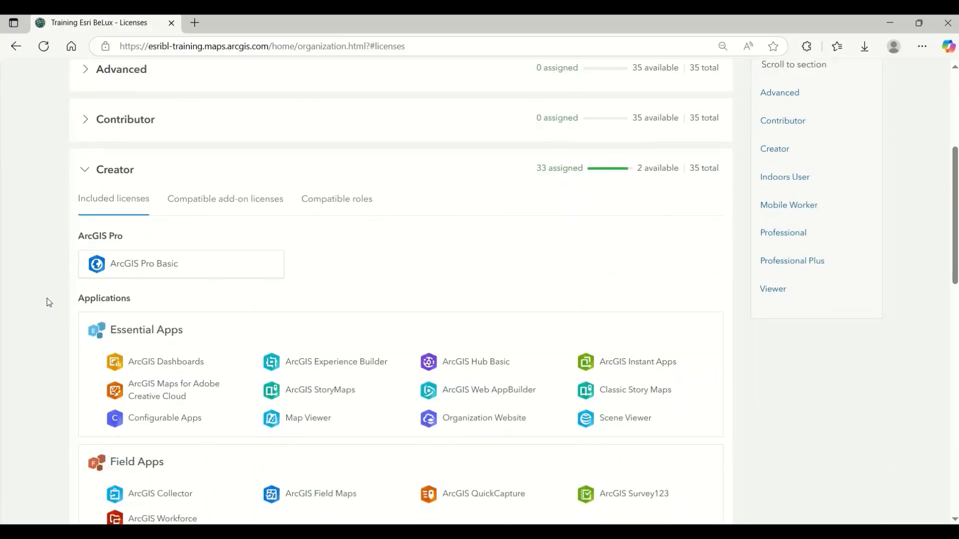
{"action": "left_click", "coordinate": [210, 203]}
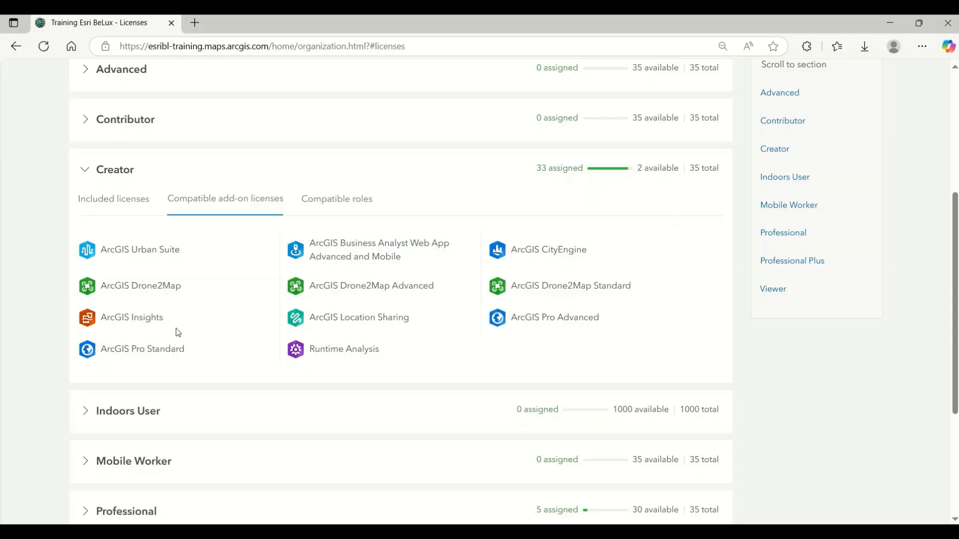
{"action": "left_click", "coordinate": [85, 171]}
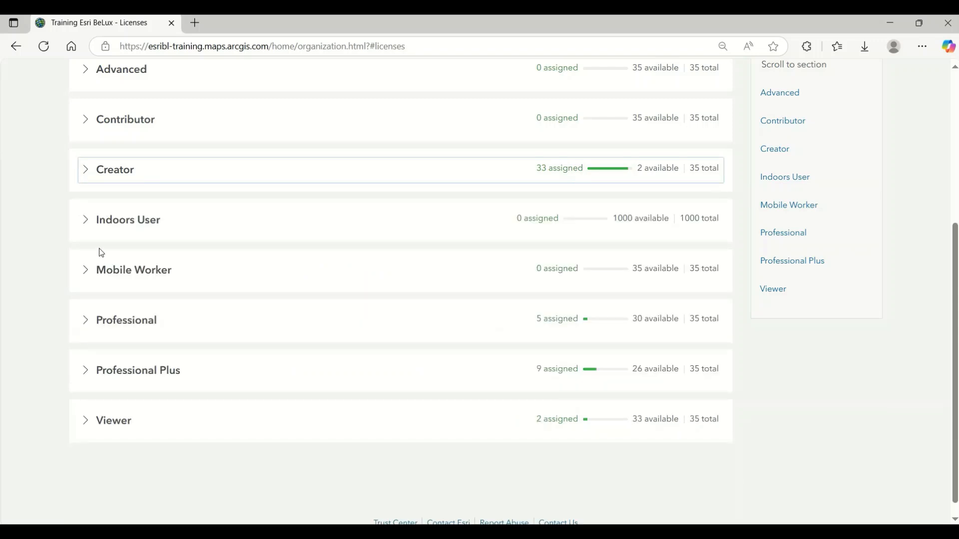
Step: Examine the licenses included with the Mobile Worker user type and its compatible add-on licenses
{"action": "left_click", "coordinate": [85, 271]}
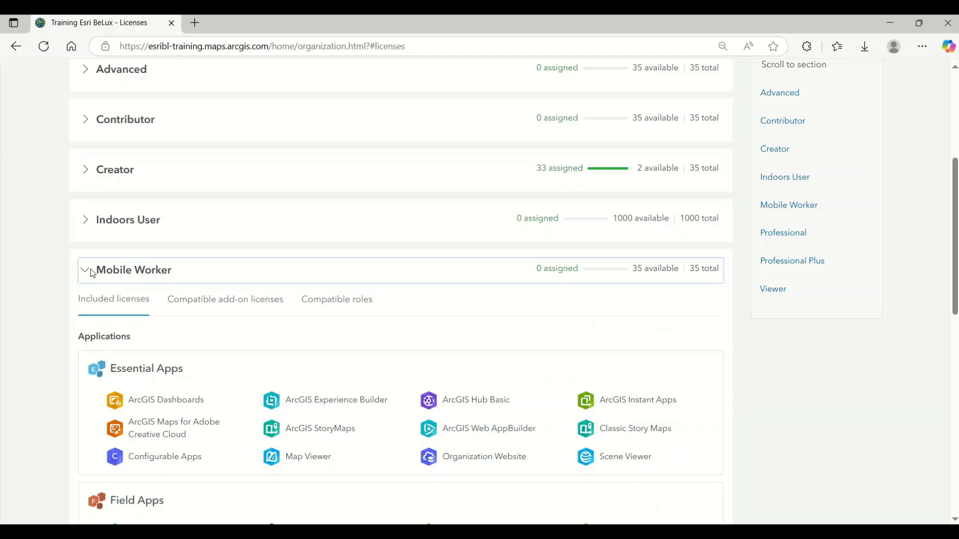
{"action": "scroll", "coordinate": [89, 252], "scroll_direction": "down", "scroll_amount": 3}
{"action": "scroll", "coordinate": [93, 257], "scroll_direction": "down", "scroll_amount": 2}
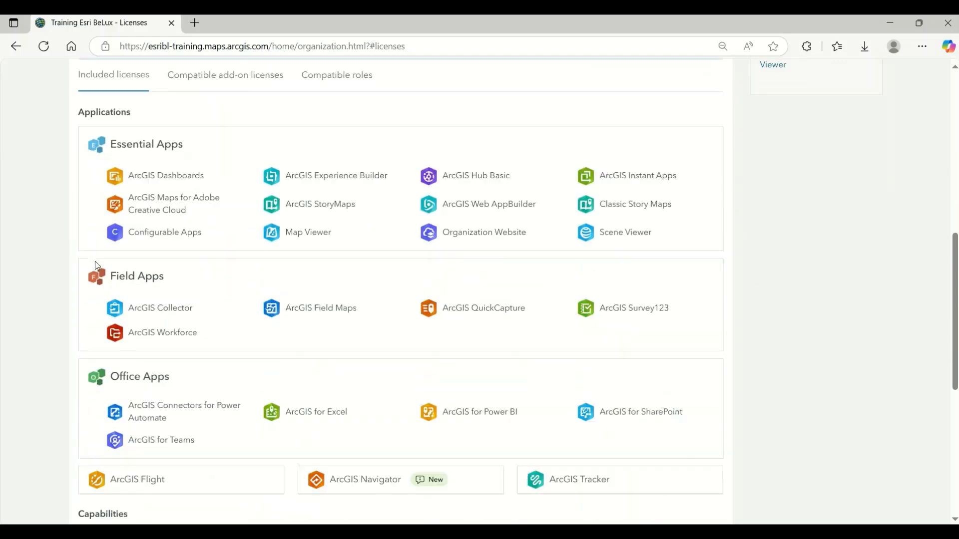
{"action": "scroll", "coordinate": [96, 262], "scroll_direction": "down", "scroll_amount": 4}
{"action": "scroll", "coordinate": [126, 276], "scroll_direction": "up", "scroll_amount": 6}
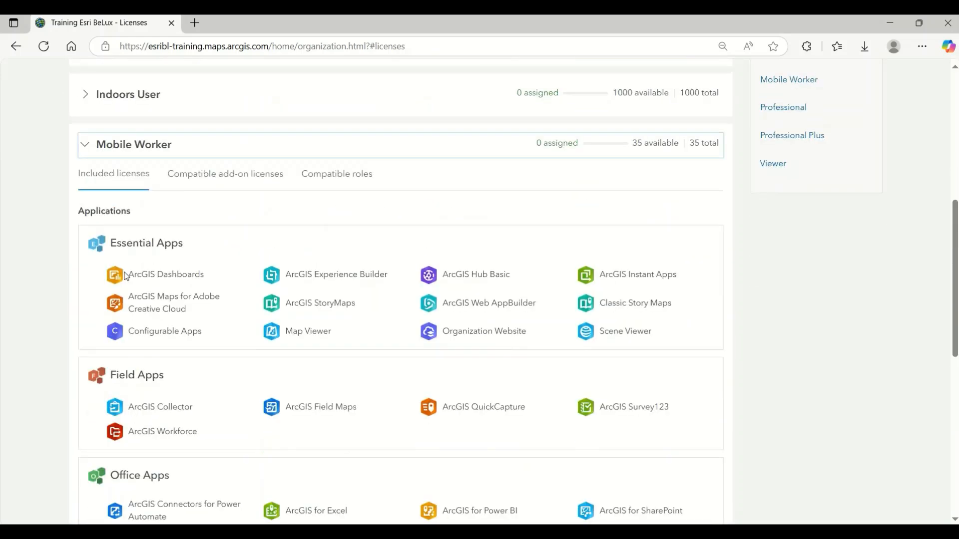
{"action": "scroll", "coordinate": [125, 276], "scroll_direction": "up", "scroll_amount": 1}
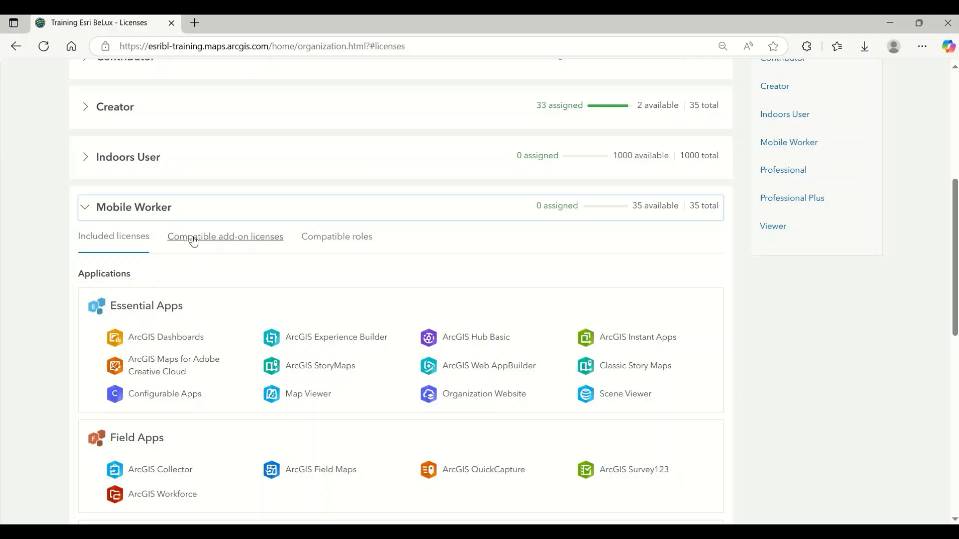
{"action": "left_click", "coordinate": [193, 240]}
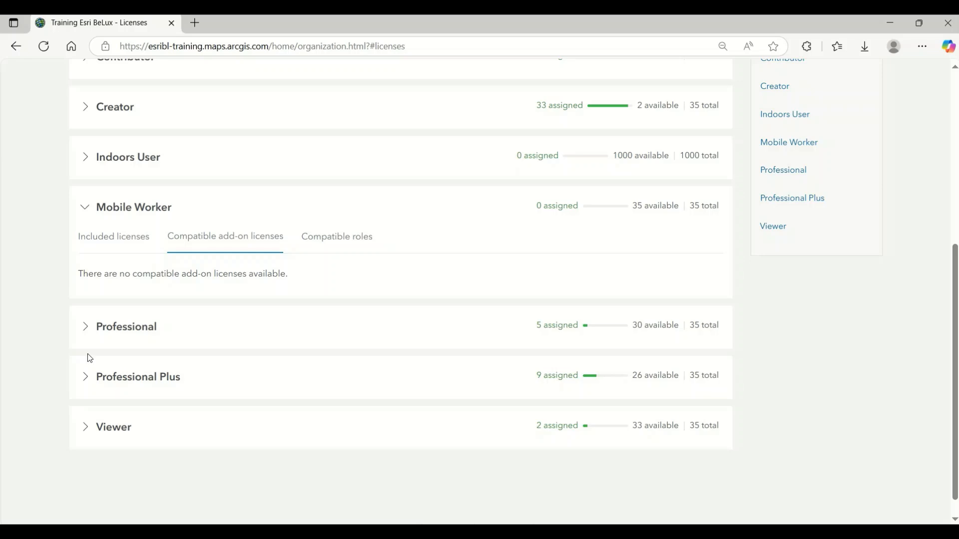
Step: Find Insights in the app launcher, try to open it, and close the launcher
{"action": "scroll", "coordinate": [696, 285], "scroll_direction": "up", "scroll_amount": 6}
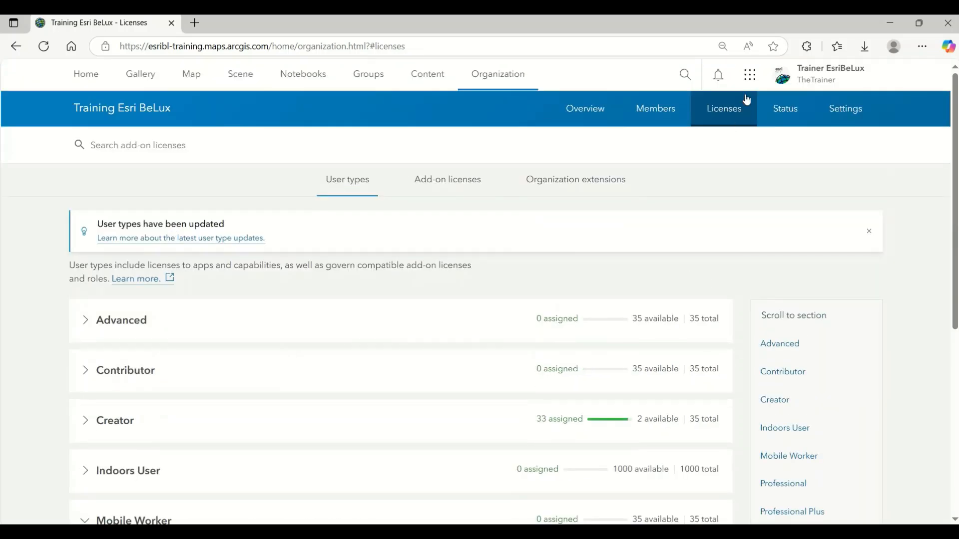
{"action": "left_click", "coordinate": [749, 74]}
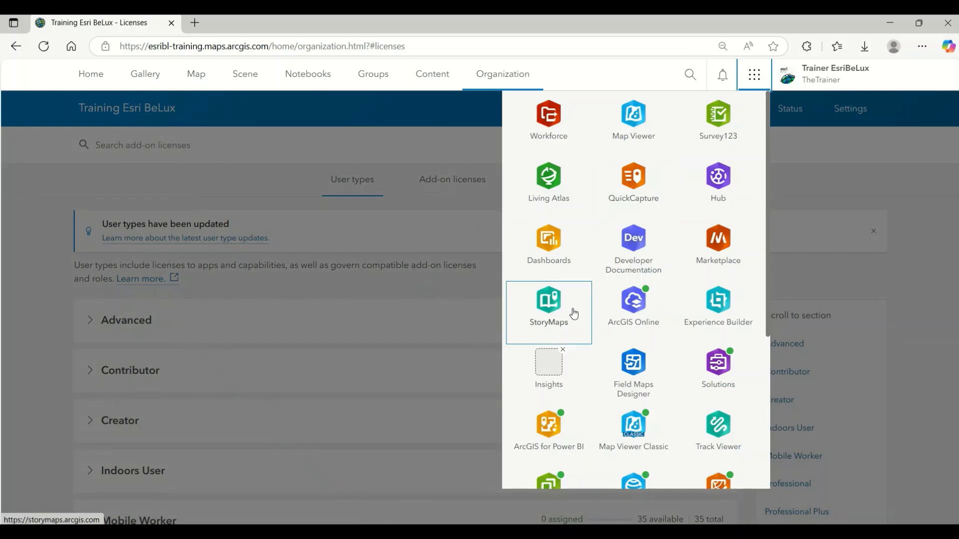
{"action": "scroll", "coordinate": [569, 319], "scroll_direction": "down", "scroll_amount": 1}
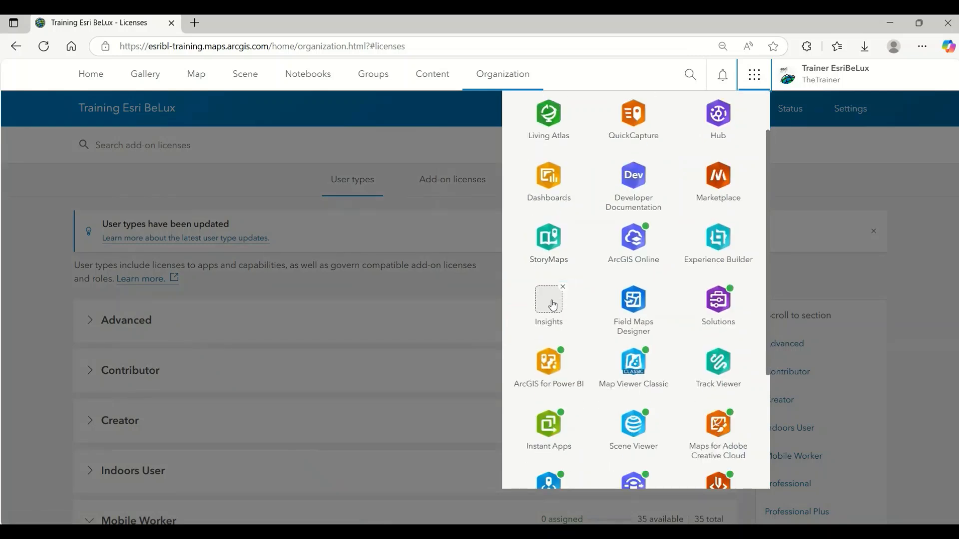
{"action": "left_click", "coordinate": [551, 304]}
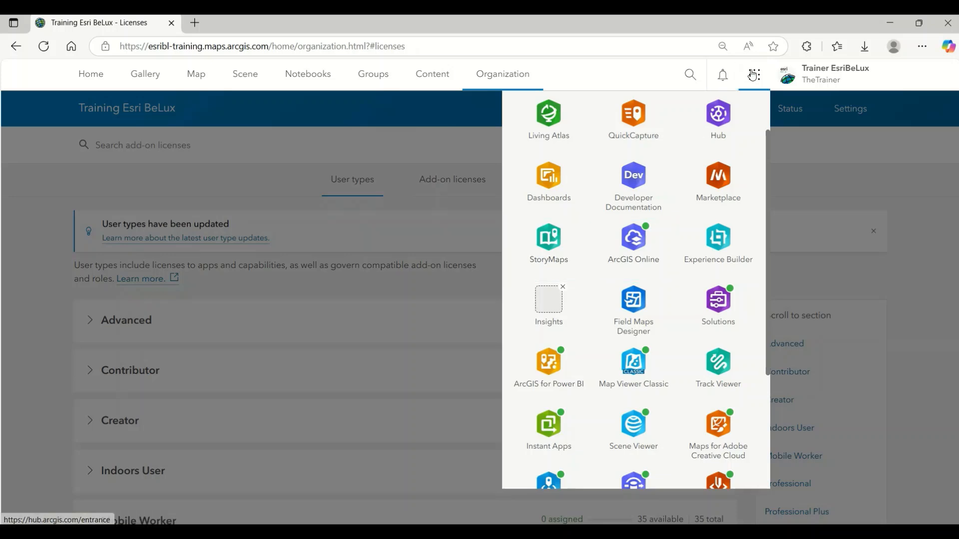
{"action": "left_click", "coordinate": [752, 75]}
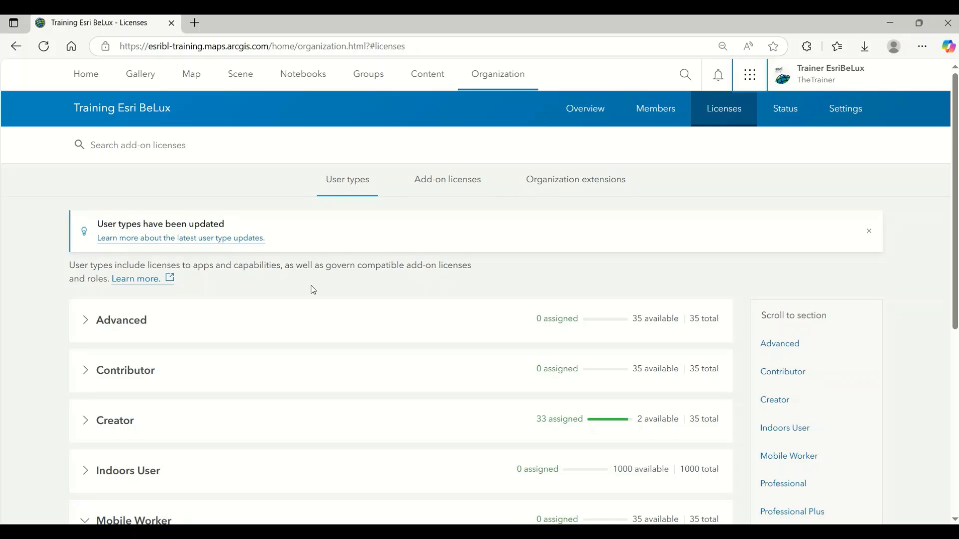
Step: Open the member assignments of the ArcGIS Insights add-on license, look through the list to its end, and close it
{"action": "left_click", "coordinate": [435, 186]}
{"action": "scroll", "coordinate": [459, 252], "scroll_direction": "down", "scroll_amount": 10}
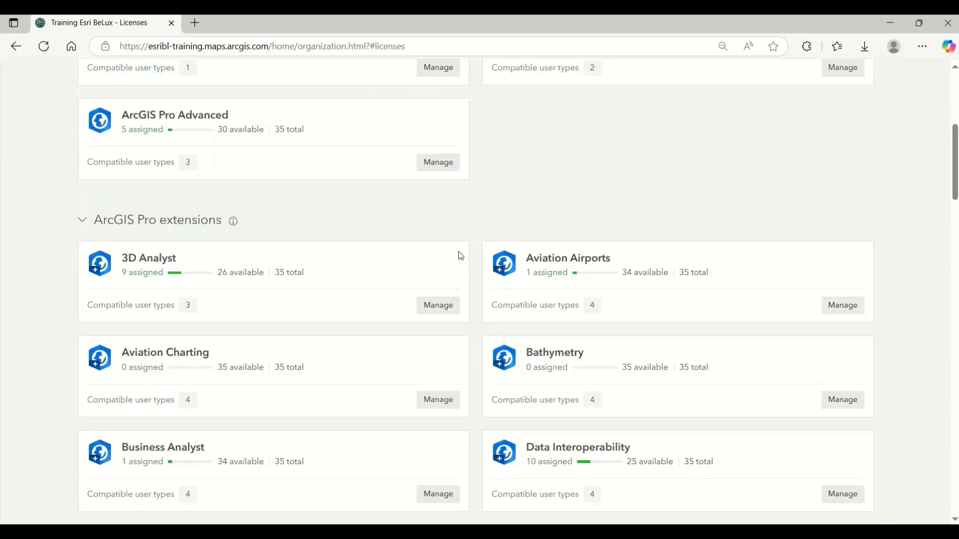
{"action": "scroll", "coordinate": [456, 252], "scroll_direction": "down", "scroll_amount": 20}
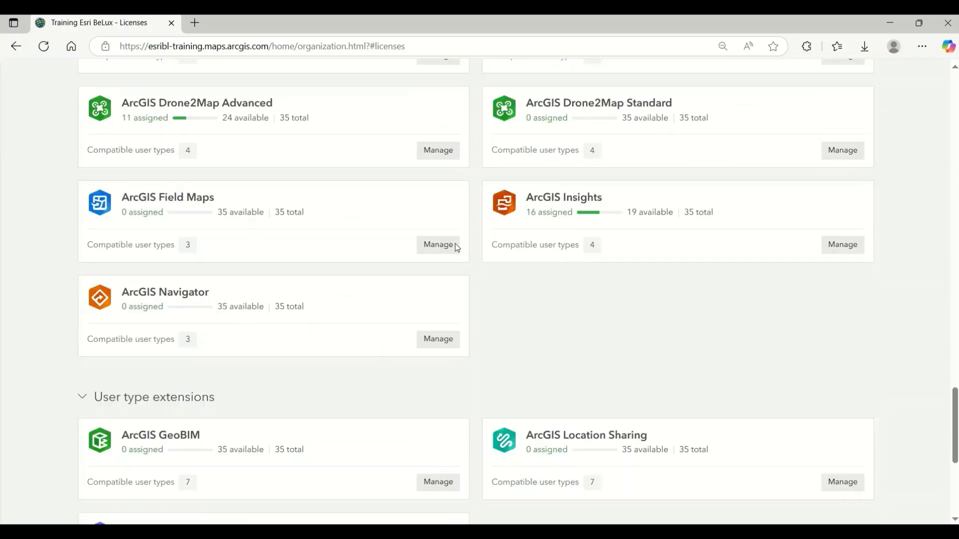
{"action": "left_click", "coordinate": [843, 246]}
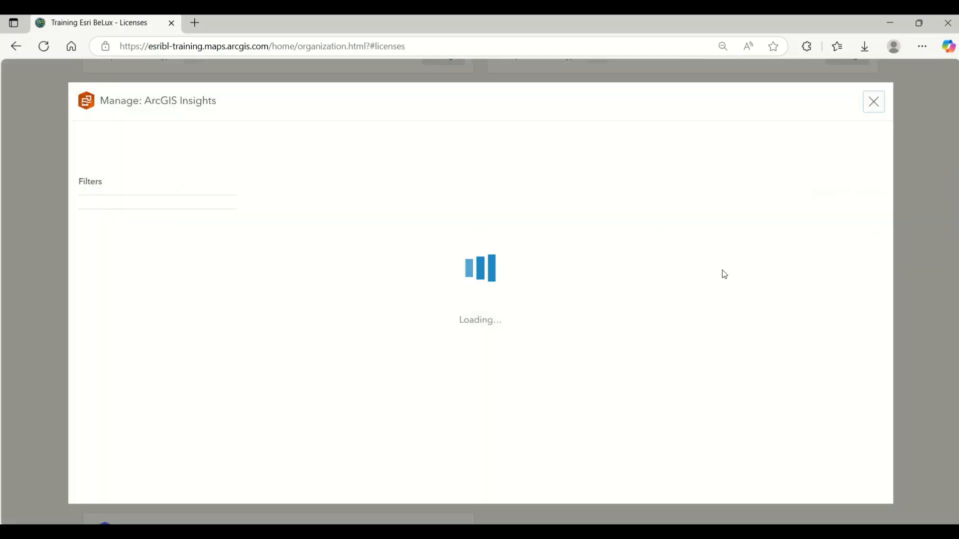
{"action": "scroll", "coordinate": [757, 265], "scroll_direction": "down", "scroll_amount": 15}
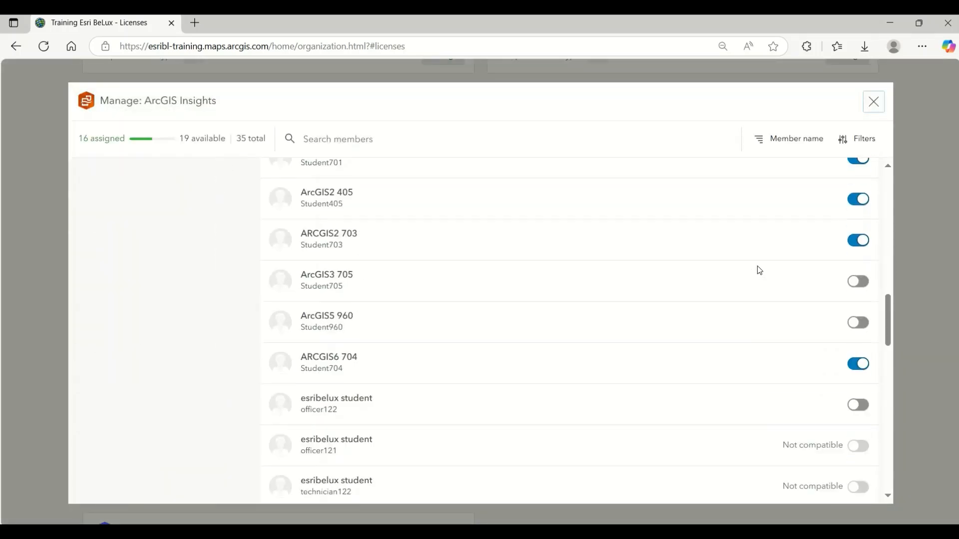
{"action": "scroll", "coordinate": [760, 270], "scroll_direction": "down", "scroll_amount": 8}
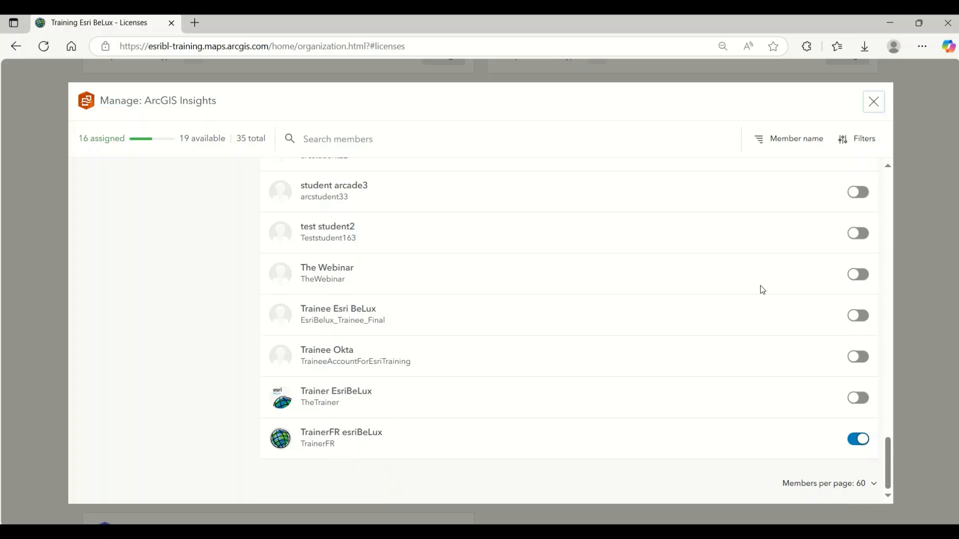
{"action": "left_click", "coordinate": [867, 398]}
{"action": "left_click", "coordinate": [874, 102]}
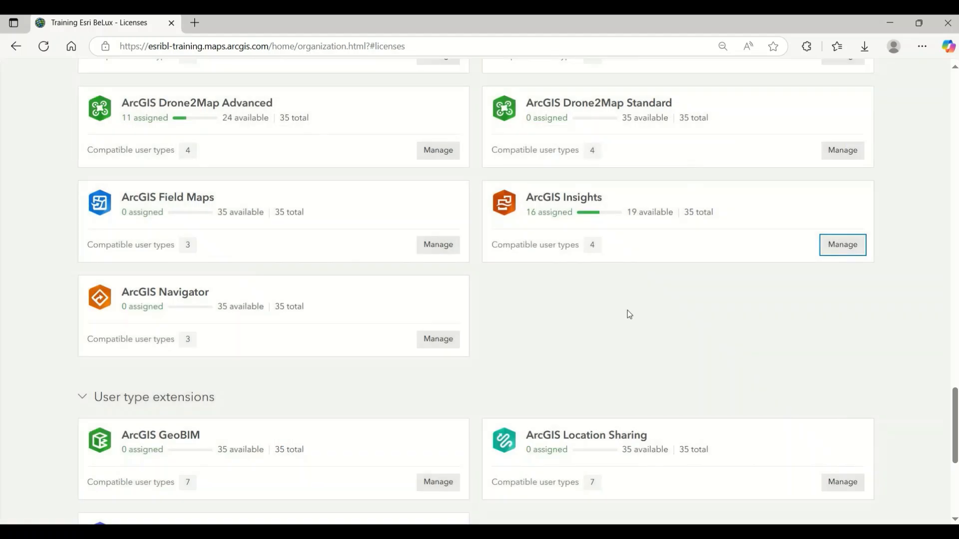
Step: Go to the organization's member list and open the add-on license management of the signed-in trainer account
{"action": "scroll", "coordinate": [629, 329], "scroll_direction": "up", "scroll_amount": 20}
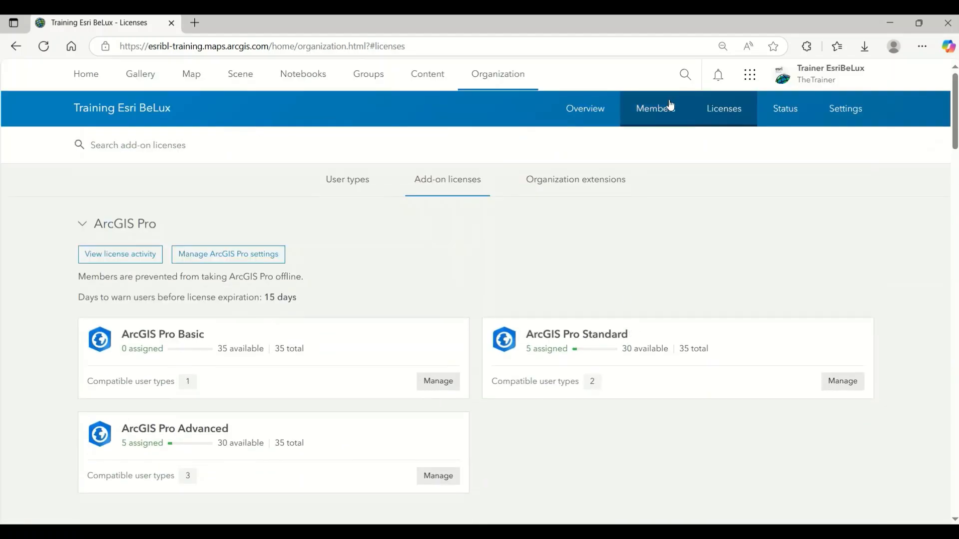
{"action": "left_click", "coordinate": [671, 105]}
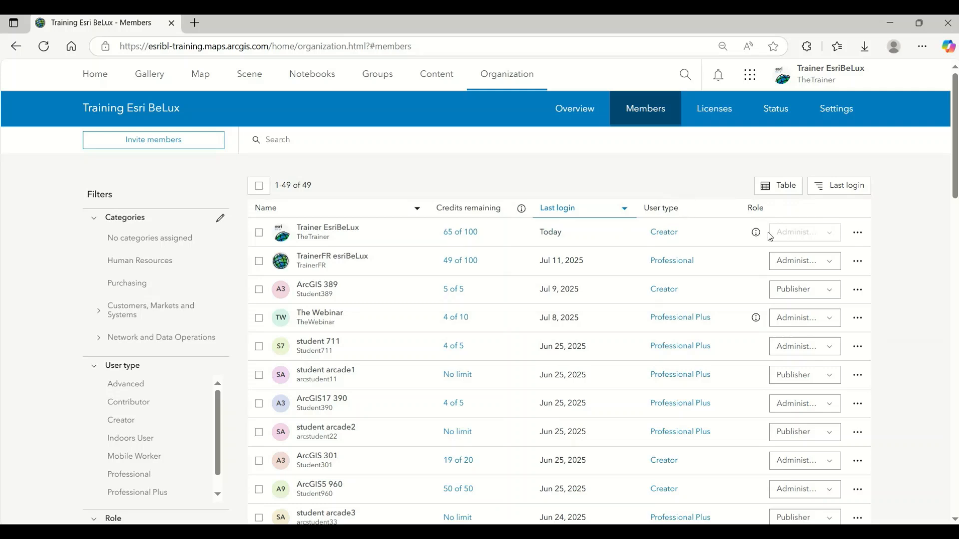
{"action": "left_click", "coordinate": [858, 238]}
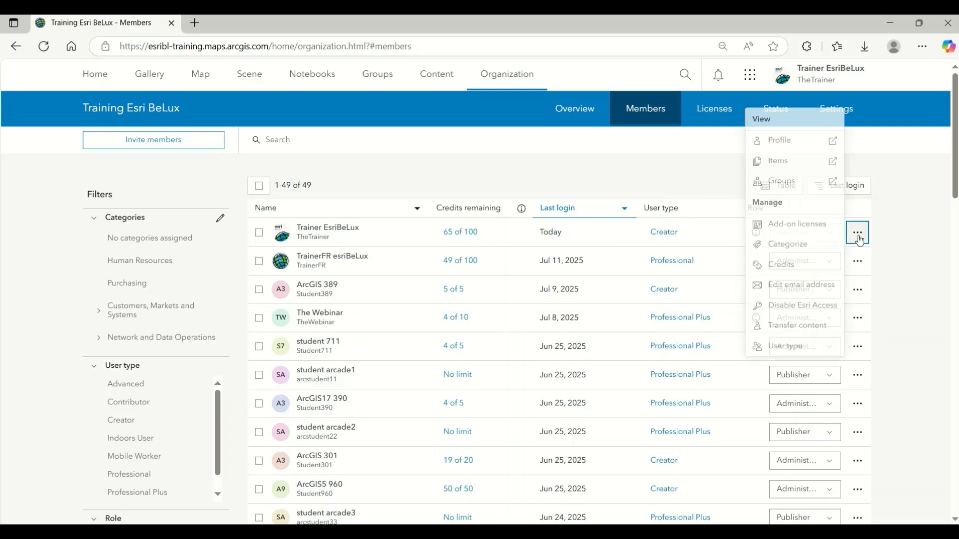
{"action": "left_click", "coordinate": [804, 225]}
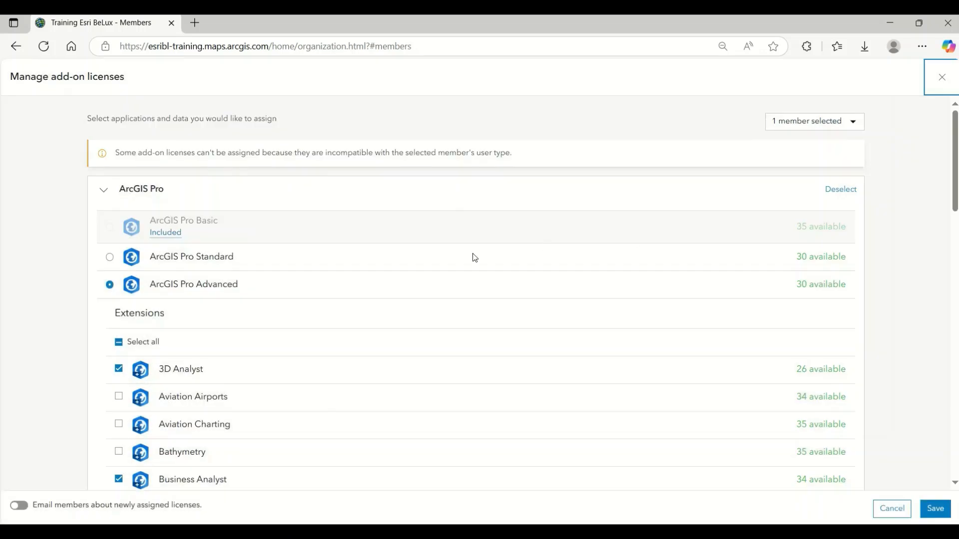
Step: Assign the ArcGIS Insights add-on license to the selected member and save the license changes
{"action": "scroll", "coordinate": [449, 258], "scroll_direction": "down", "scroll_amount": 10}
{"action": "scroll", "coordinate": [427, 258], "scroll_direction": "down", "scroll_amount": 9}
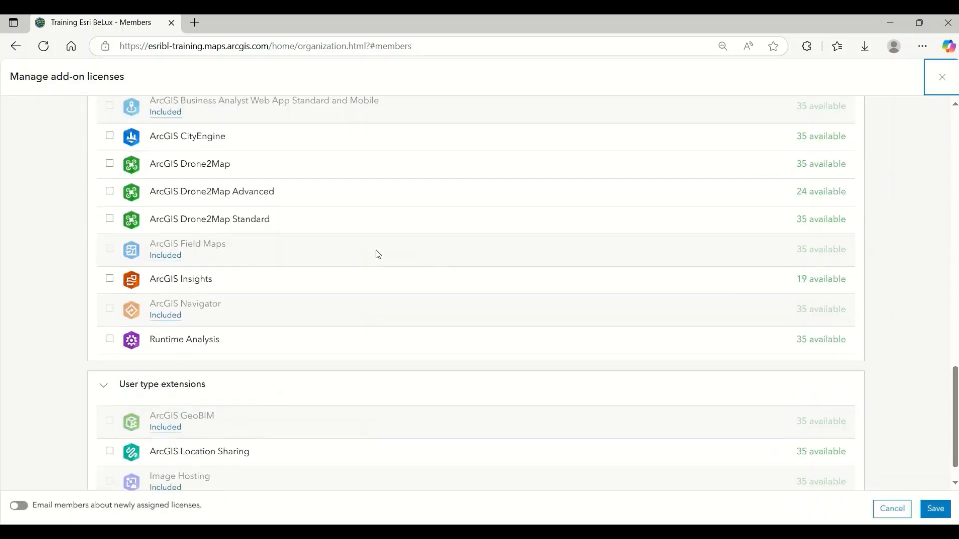
{"action": "left_click", "coordinate": [111, 280]}
{"action": "left_click", "coordinate": [933, 508]}
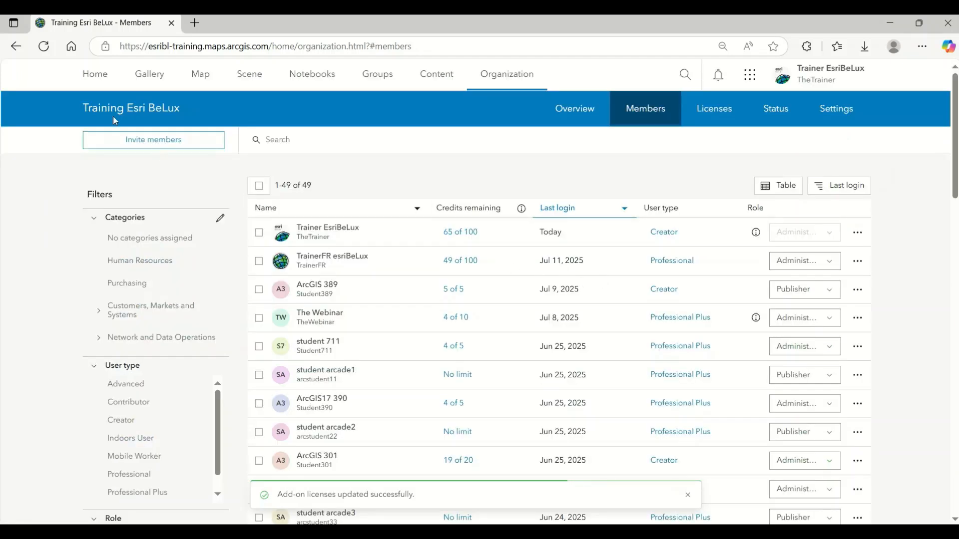
Step: Reload the organization's members page and open Insights from the app launcher
{"action": "left_click", "coordinate": [42, 49]}
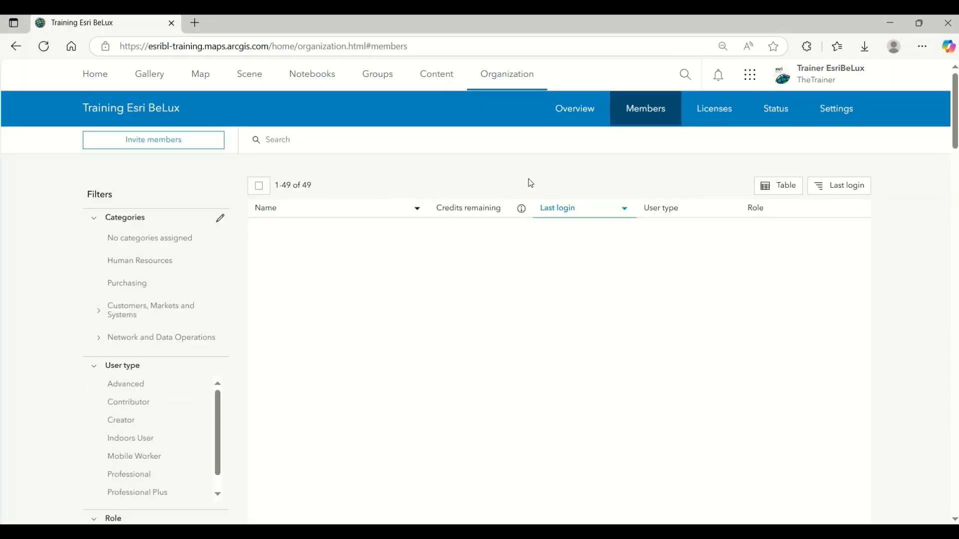
{"action": "left_click", "coordinate": [752, 81]}
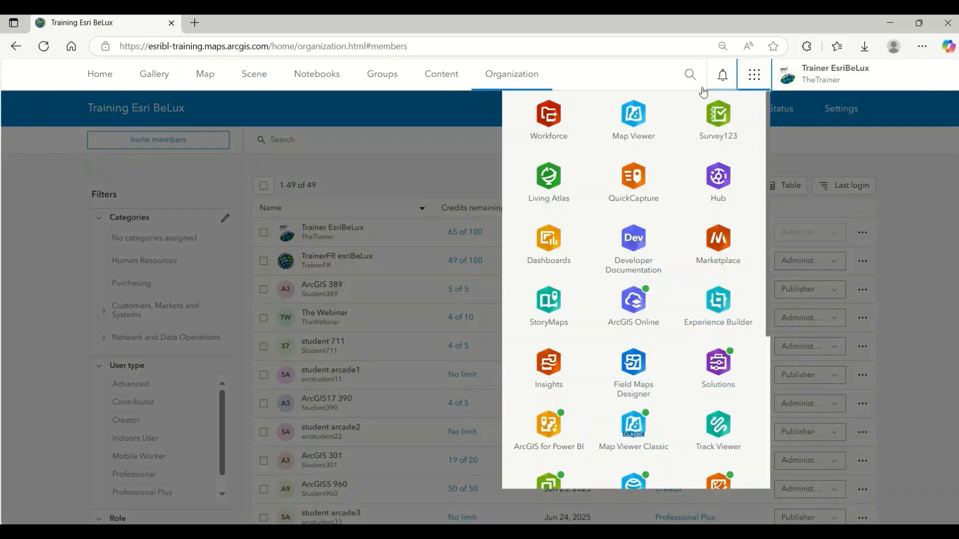
{"action": "left_click", "coordinate": [551, 368]}
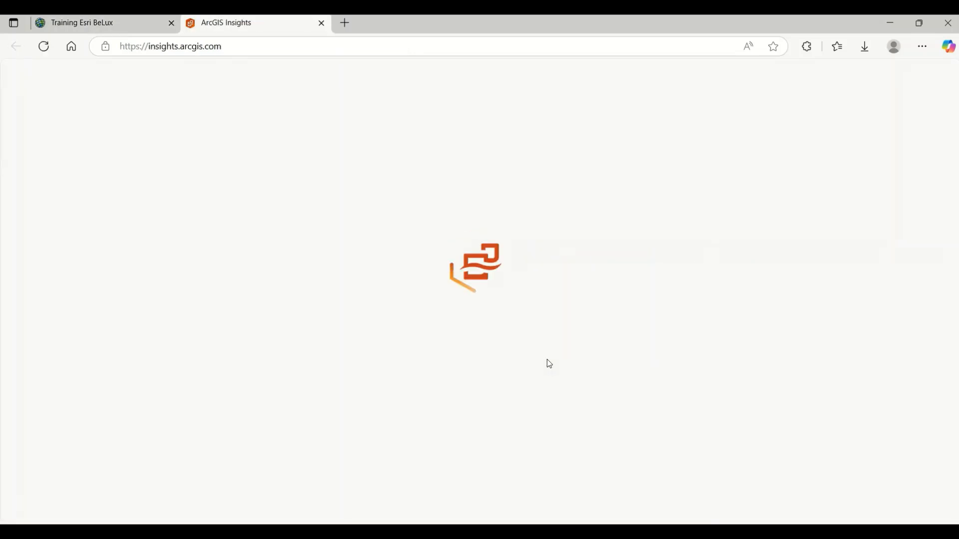